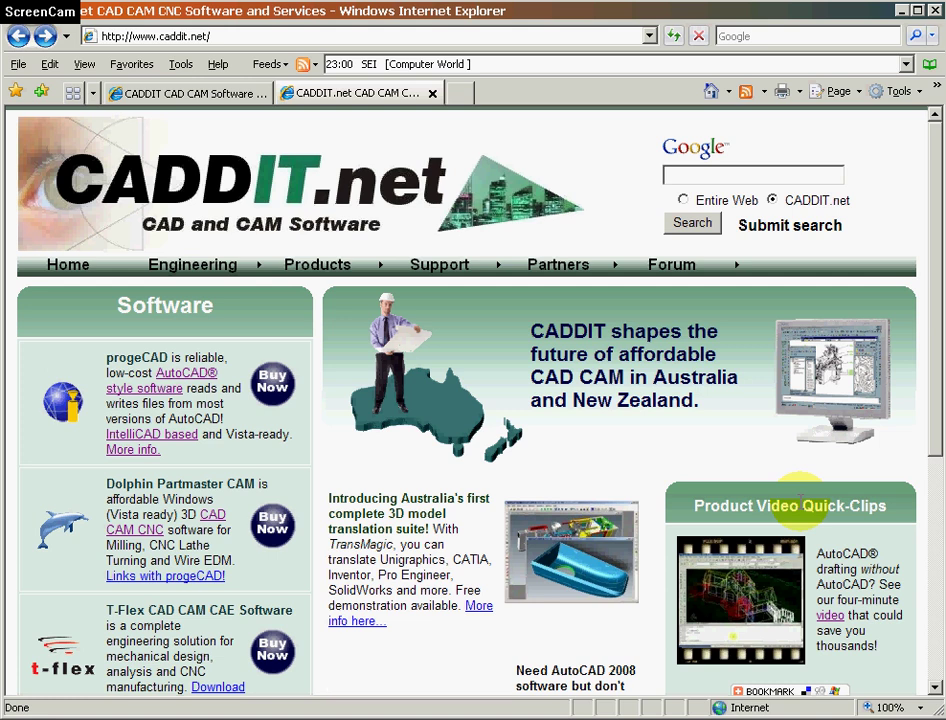
# Step: Open the T-FLEX CAD CAM product page on caddit.net and scroll down through it
pyautogui.moveTo(376, 258)
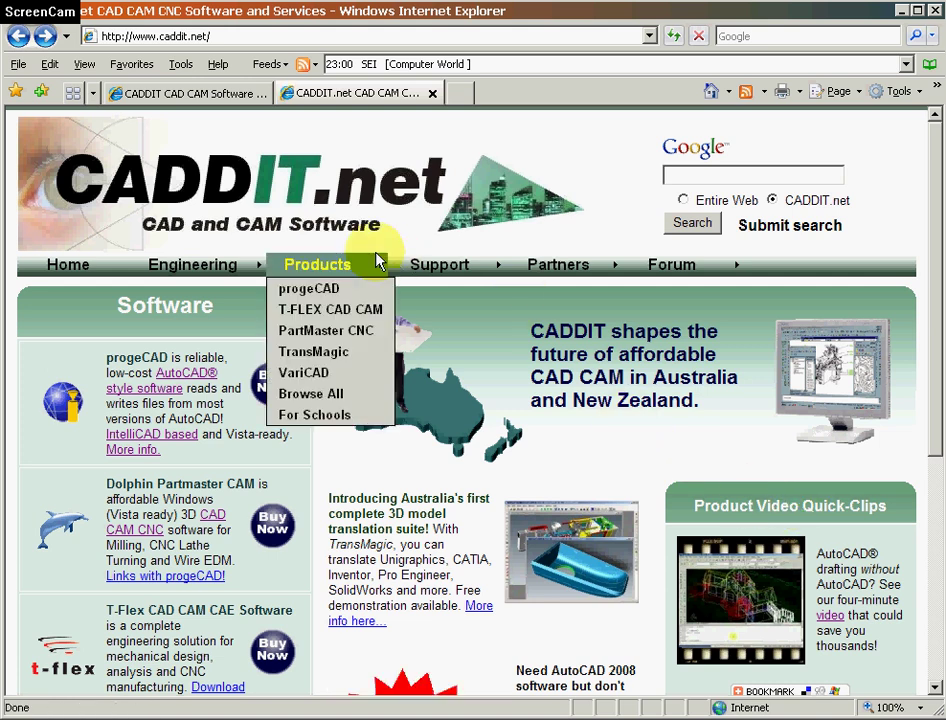
pyautogui.click(318, 308)
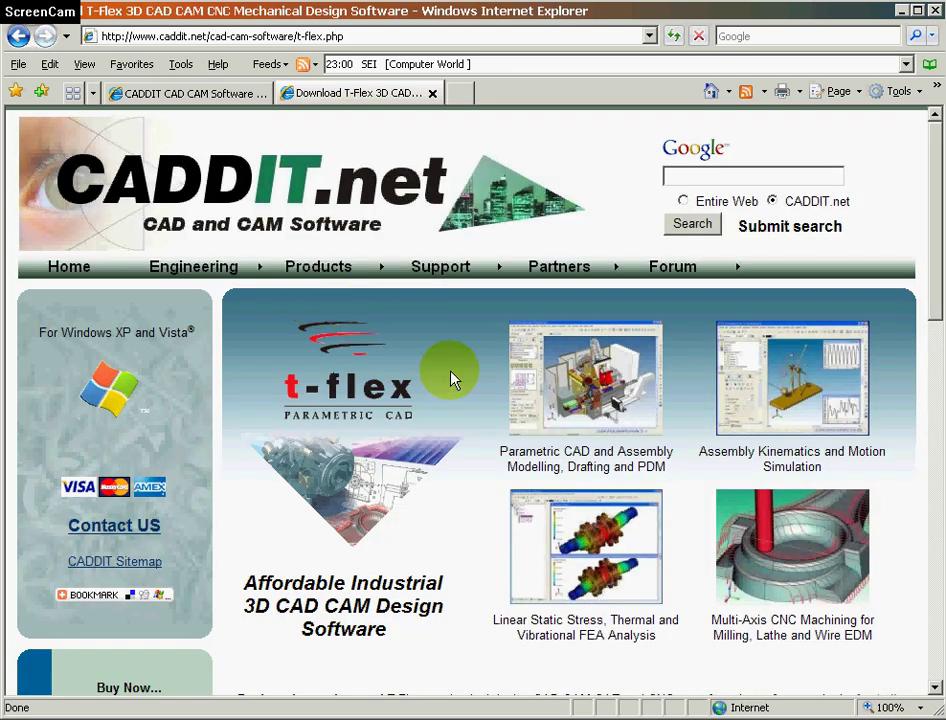
pyautogui.scroll(-2, 451, 378)
pyautogui.scroll(-20, 451, 378)
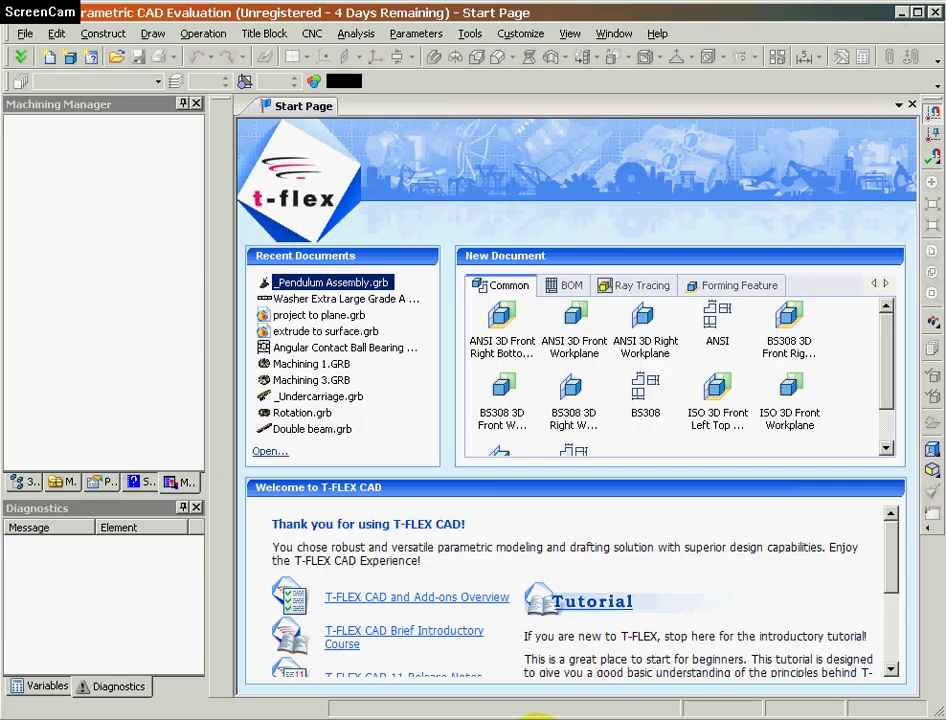
# Step: Switch the toolbar mode to 3D Assembly and create a new 3D model document, NONAME2
pyautogui.click(152, 34)
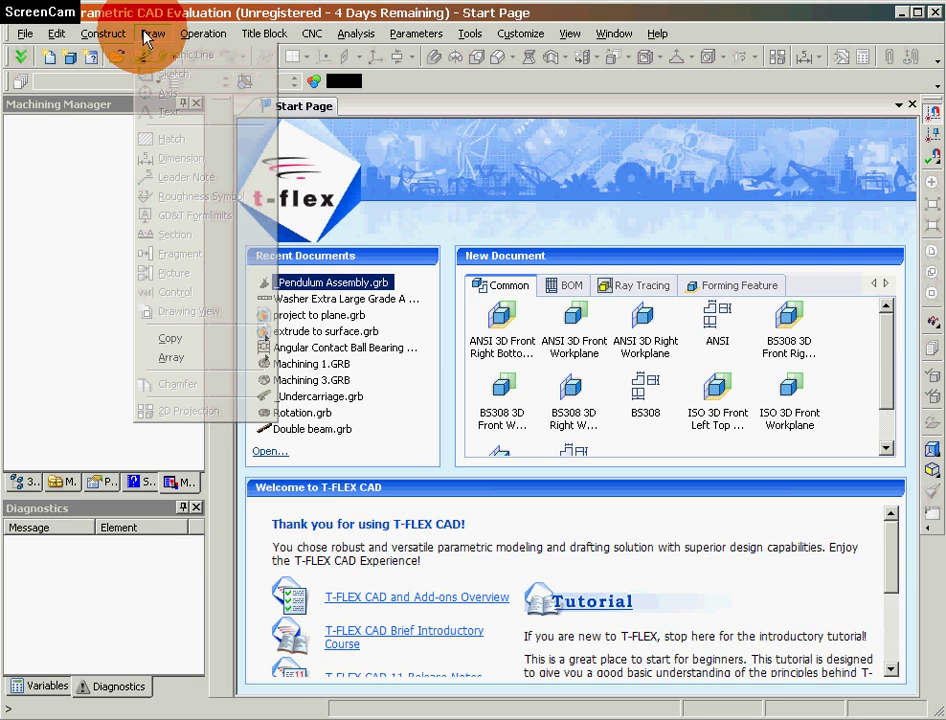
pyautogui.click(321, 64)
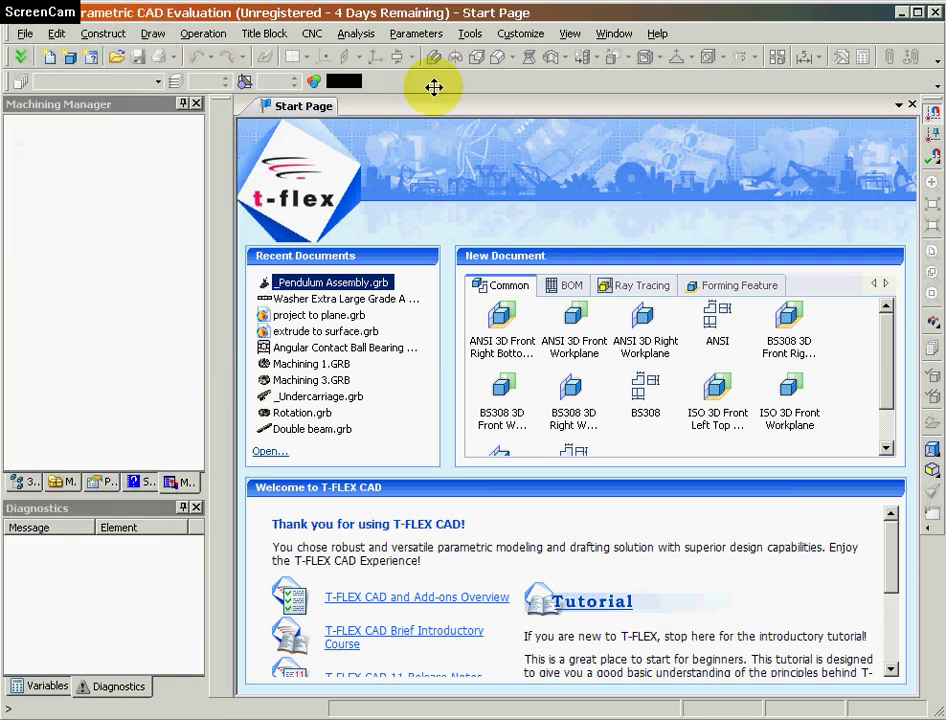
pyautogui.click(20, 58)
pyautogui.click(57, 271)
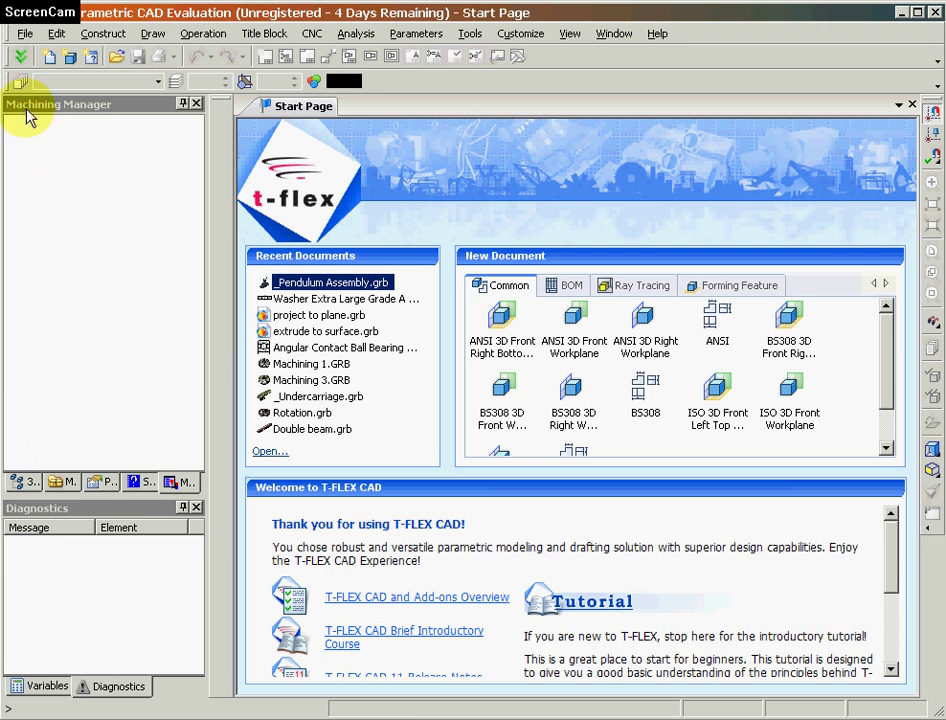
pyautogui.click(22, 60)
pyautogui.click(64, 156)
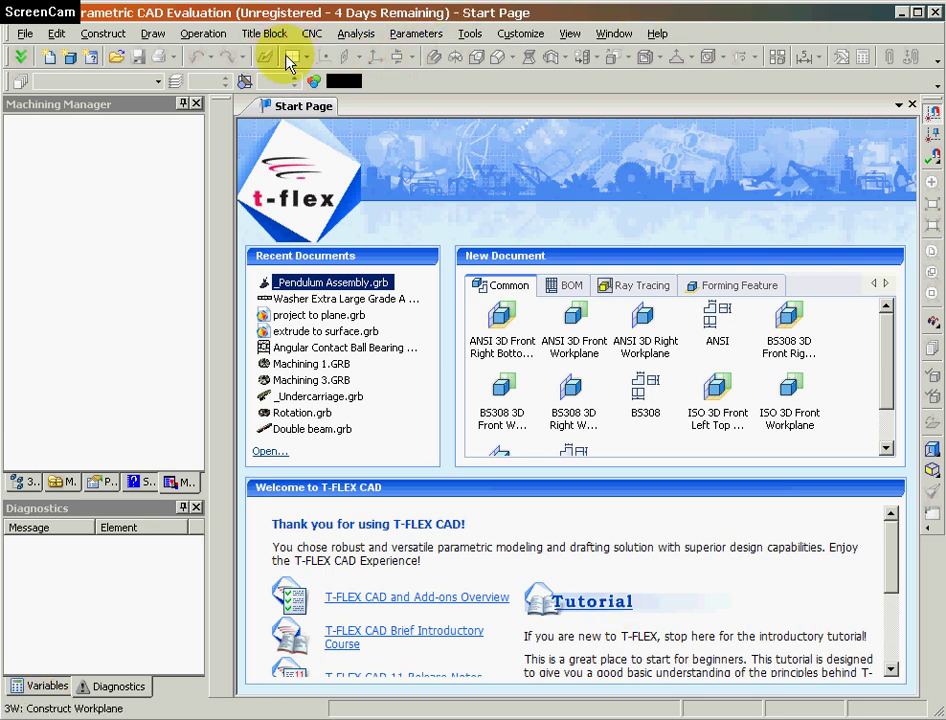
pyautogui.click(70, 56)
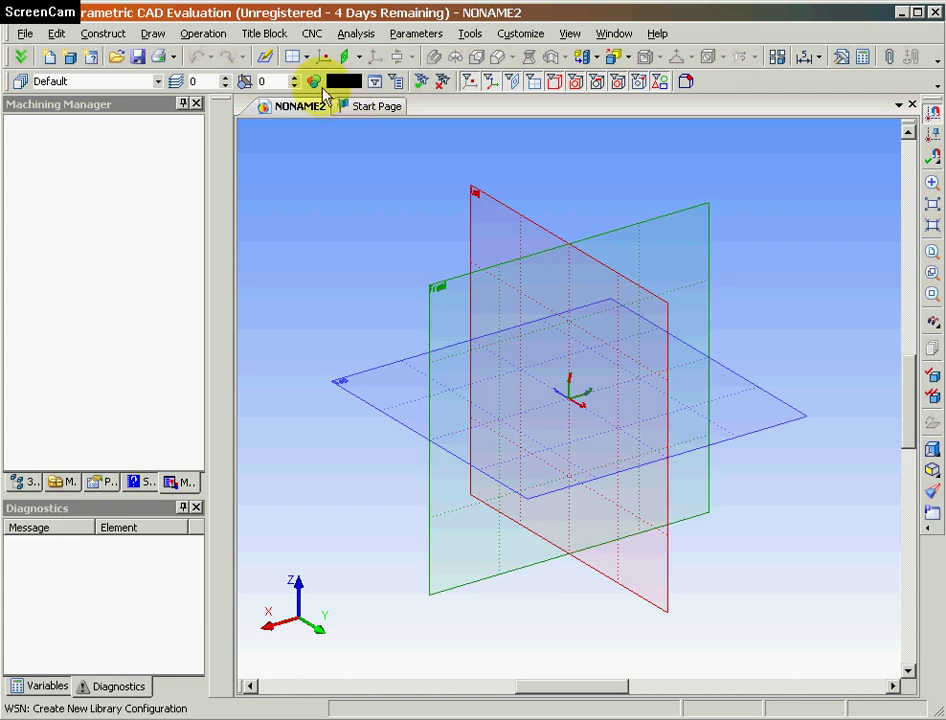
# Step: Construct two offset workplanes from existing planes, at offsets 258 and 240
pyautogui.click(292, 56)
pyautogui.click(222, 278)
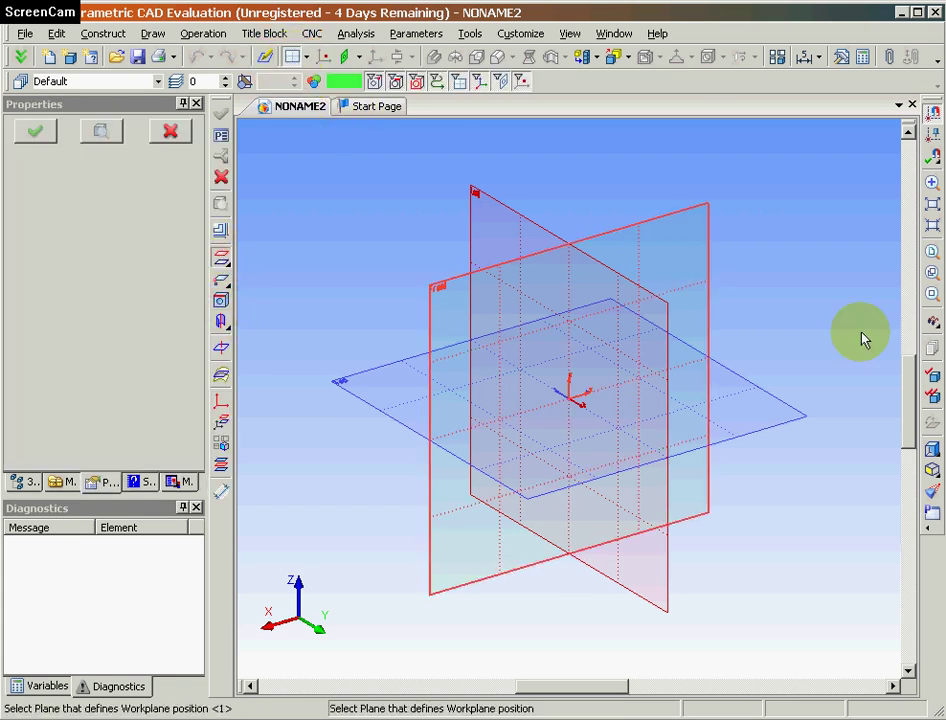
pyautogui.click(700, 240)
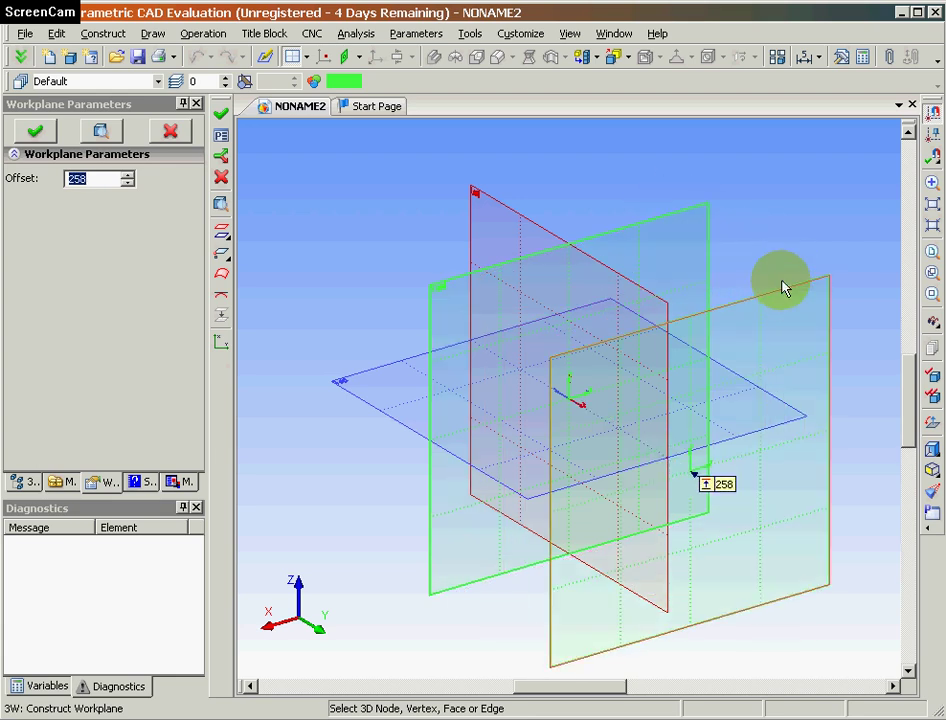
pyautogui.click(784, 289)
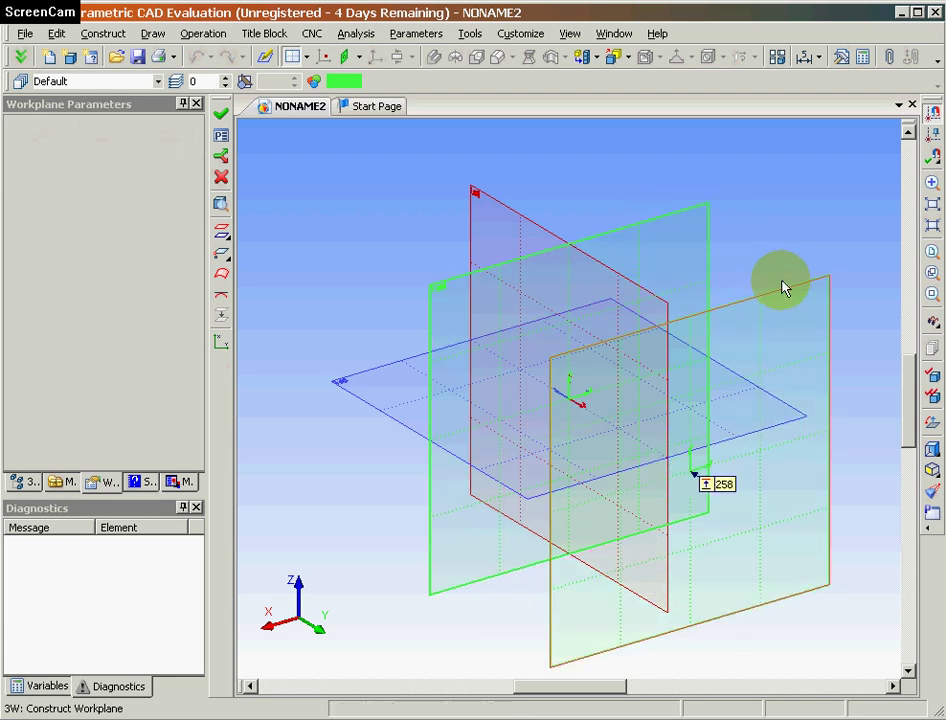
pyautogui.click(670, 220)
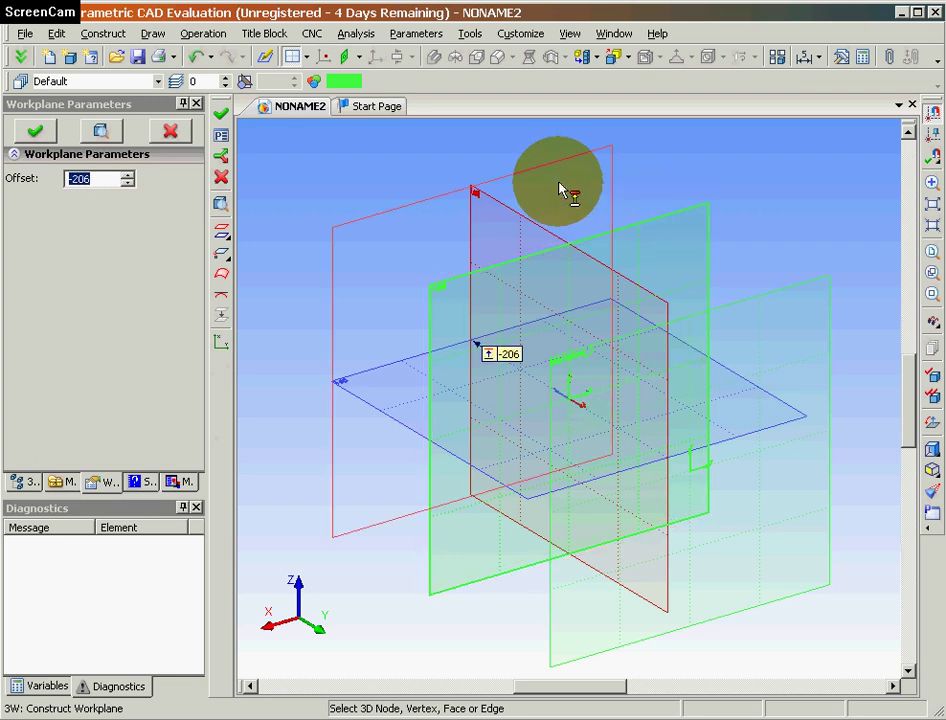
pyautogui.click(42, 177)
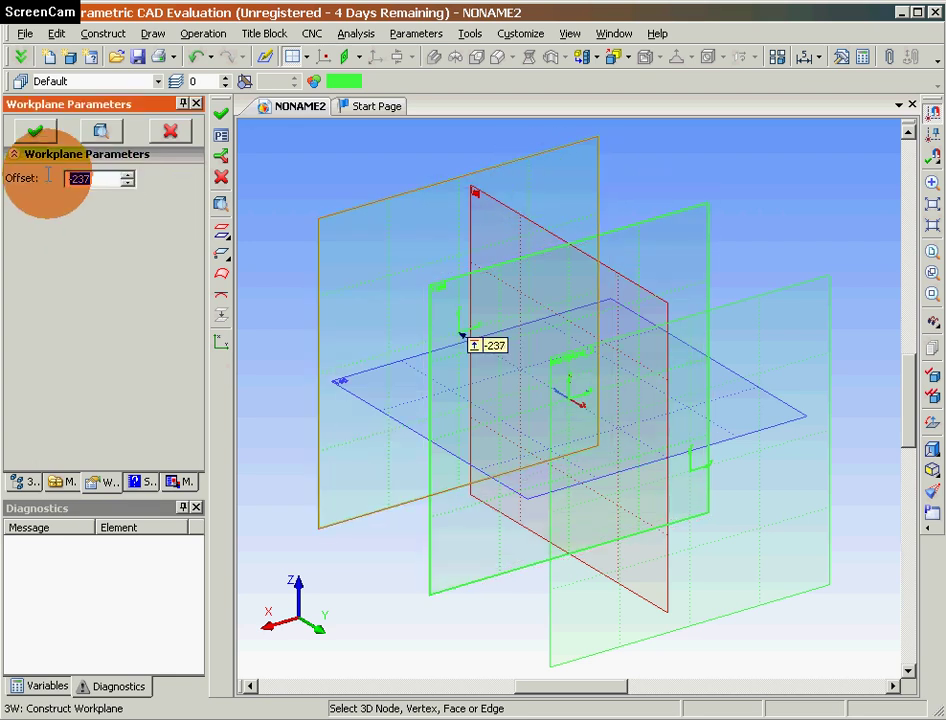
pyautogui.write('240.55')
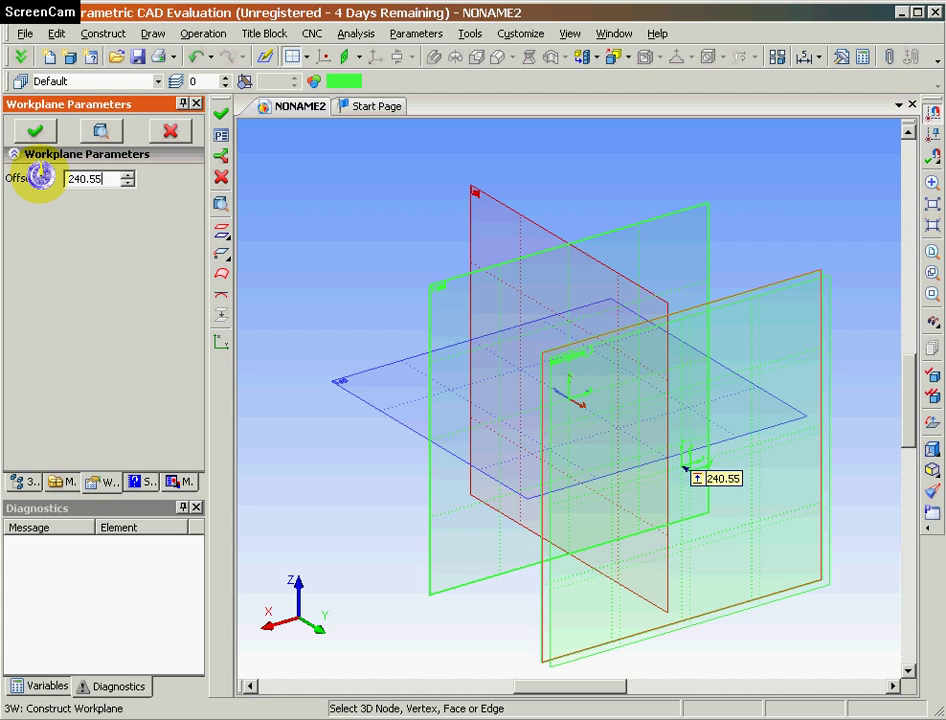
pyautogui.press('Return')
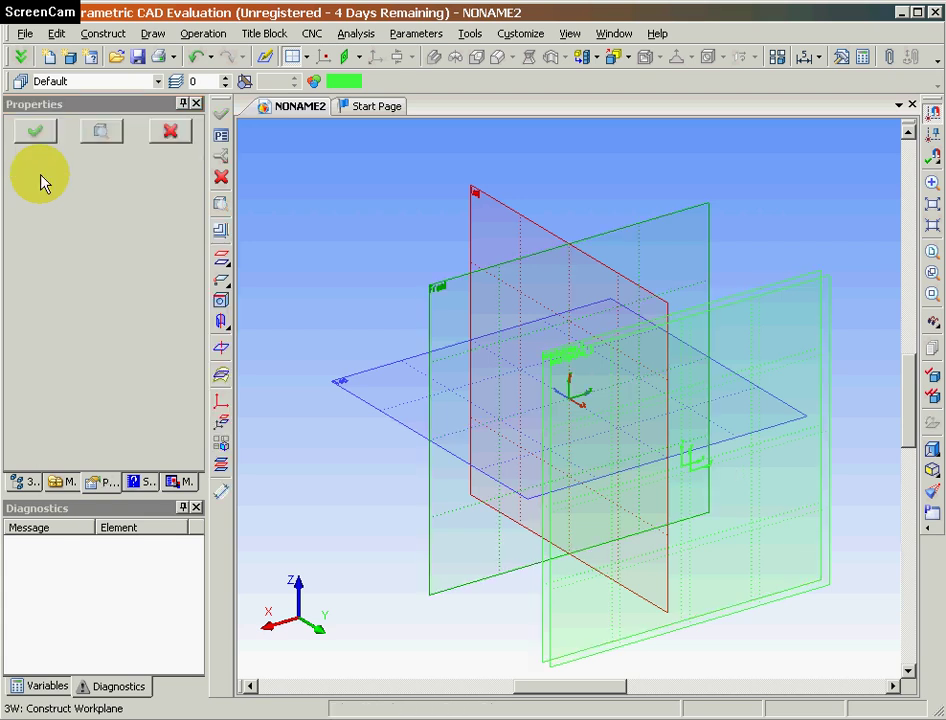
pyautogui.press('Escape')
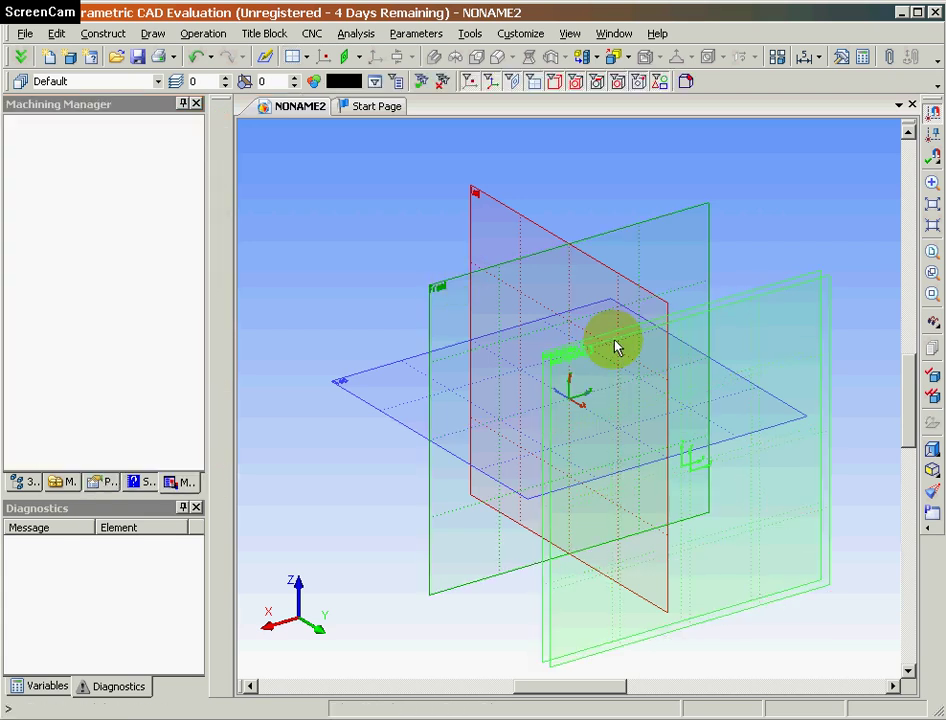
# Step: Change Workplane_3's Offset by Normal to -258 in its parameters
pyautogui.rightClick(615, 347)
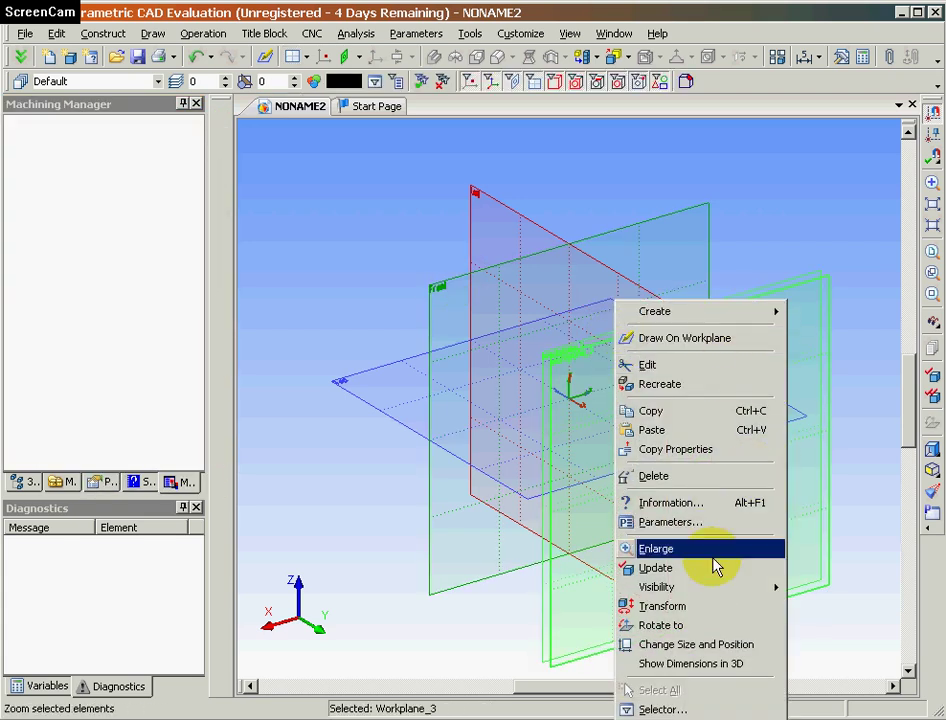
pyautogui.click(702, 522)
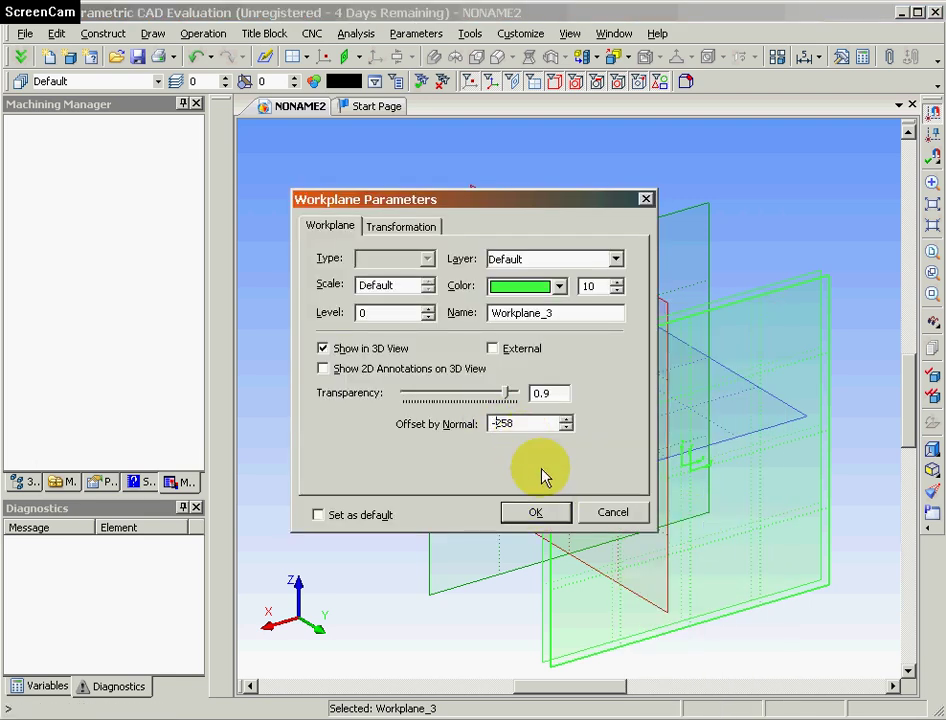
pyautogui.click(536, 514)
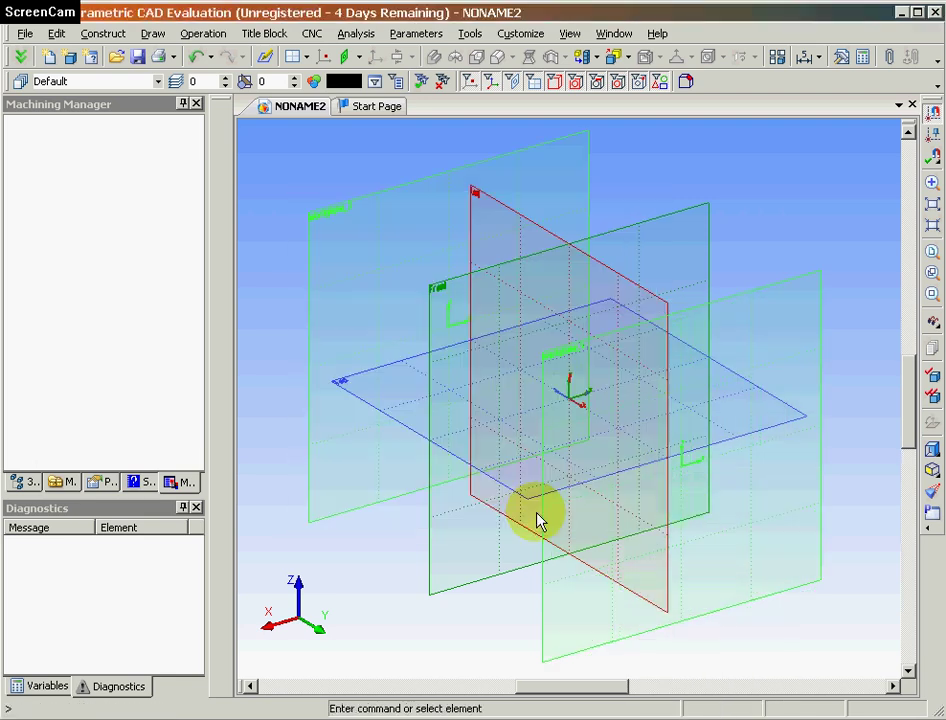
# Step: Start a sketch on the rightmost workplane
pyautogui.rightClick(785, 287)
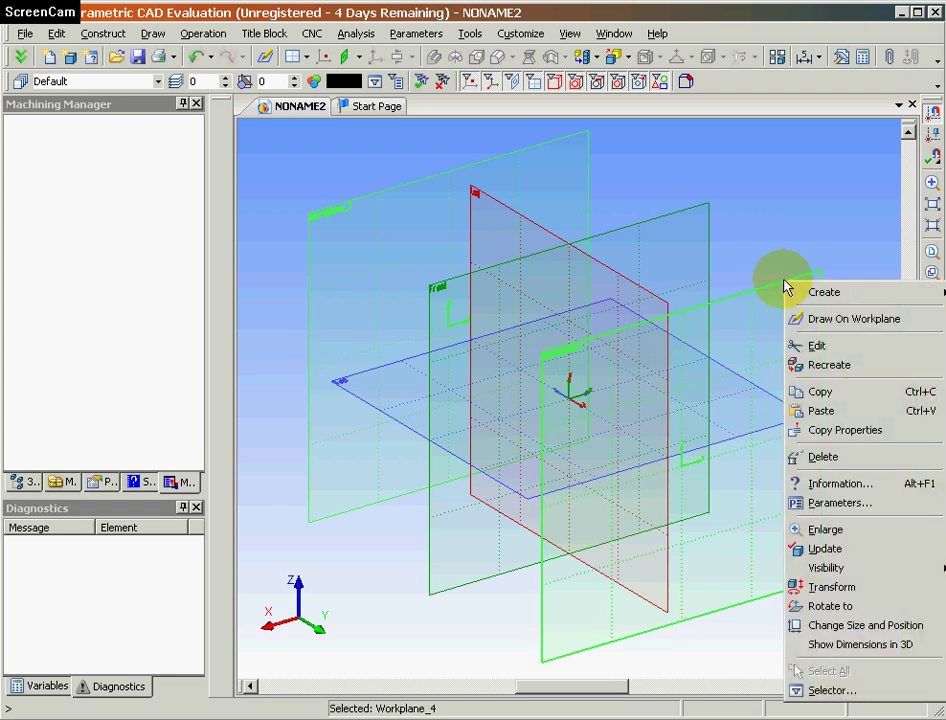
pyautogui.click(870, 318)
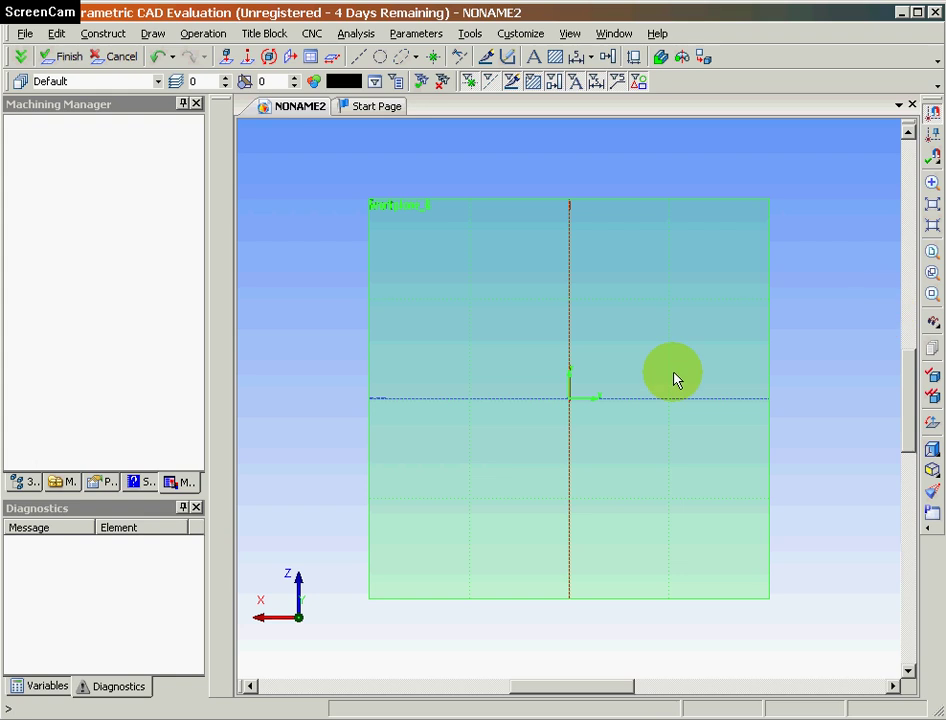
pyautogui.click(508, 57)
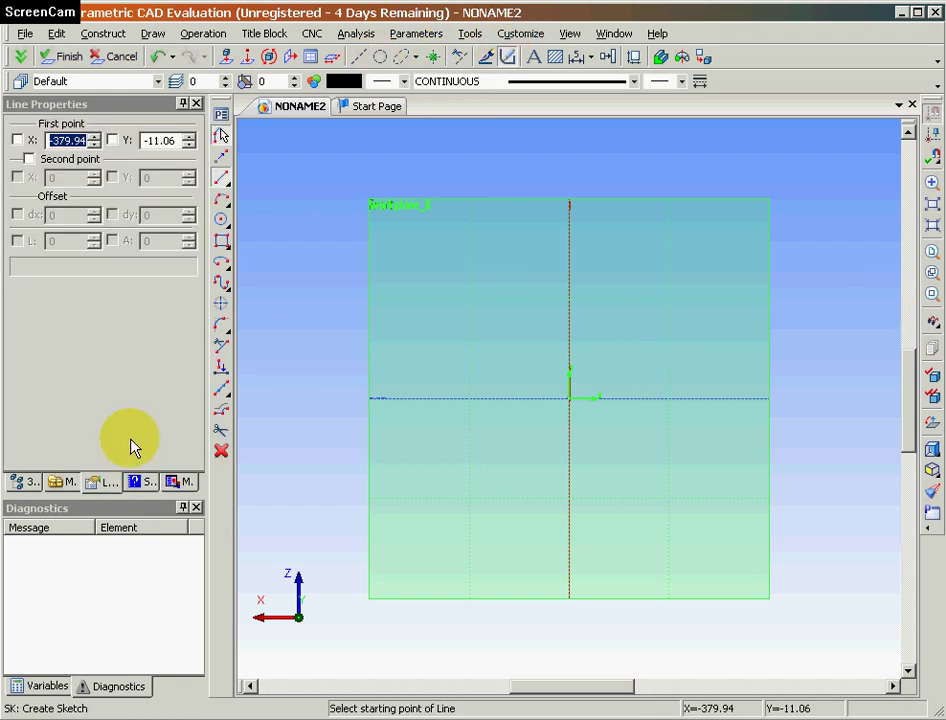
# Step: Draw the arch as a left leg, a three-point top arc and a right leg, then nudge both shoulder vertices inward
pyautogui.click(226, 178)
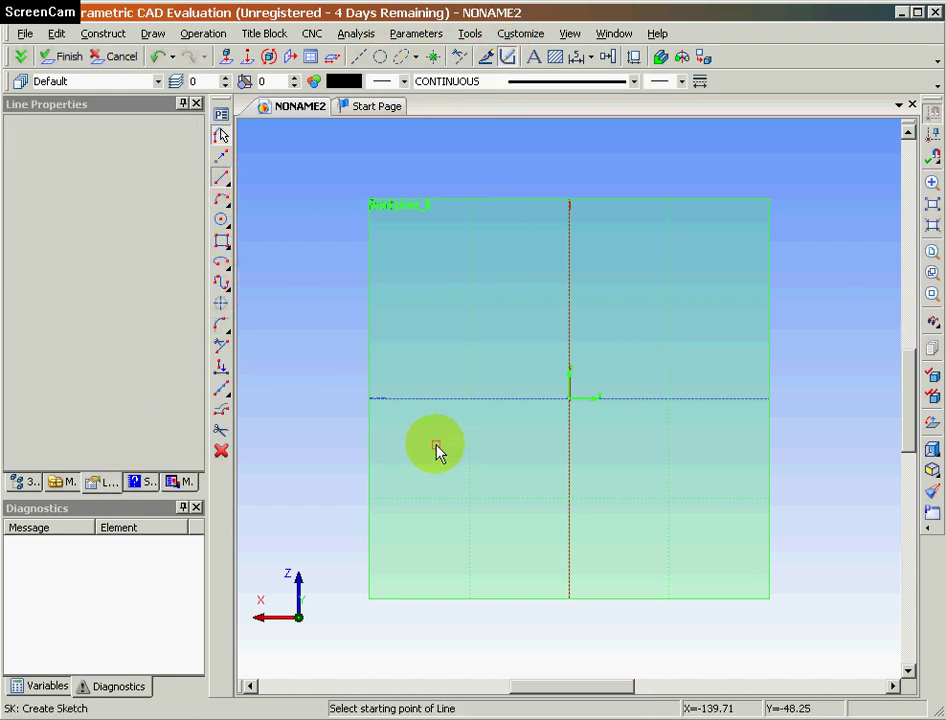
pyautogui.click(409, 468)
pyautogui.click(446, 368)
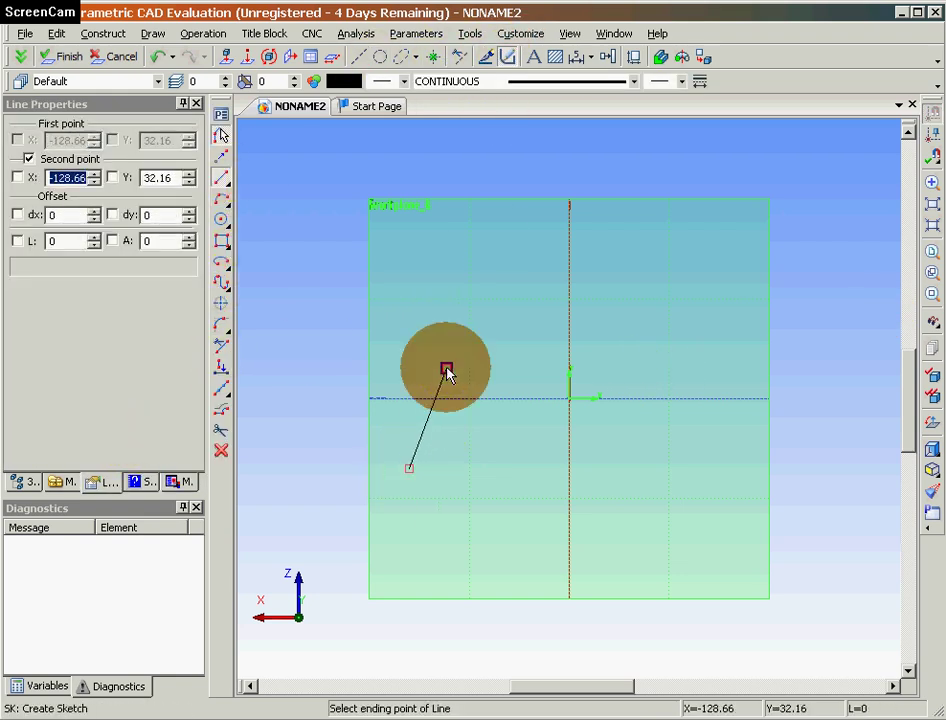
pyautogui.click(226, 200)
pyautogui.click(549, 300)
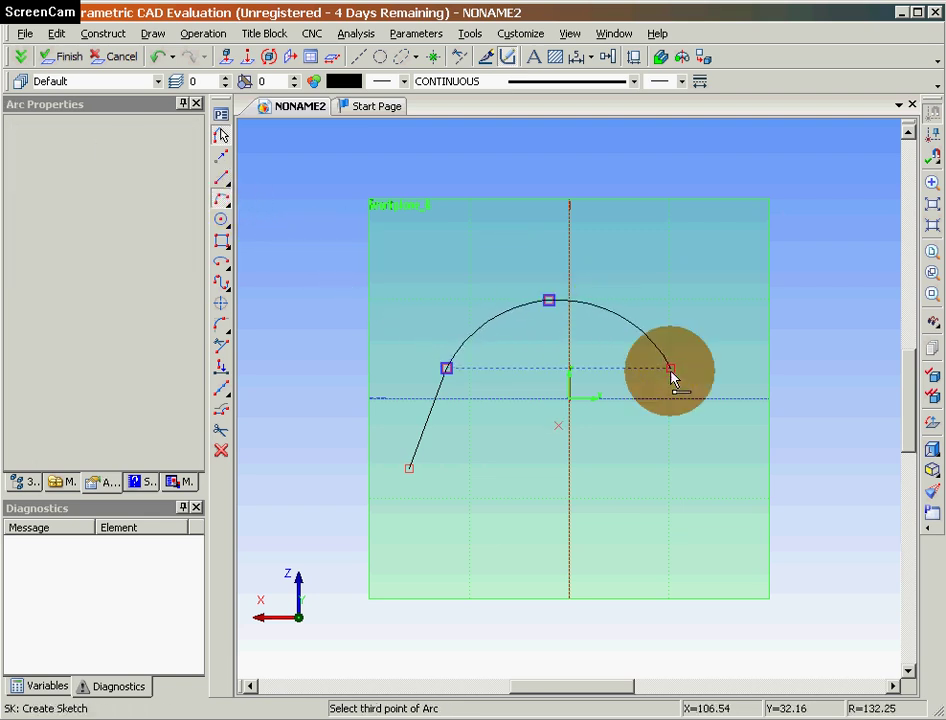
pyautogui.click(670, 369)
pyautogui.click(222, 178)
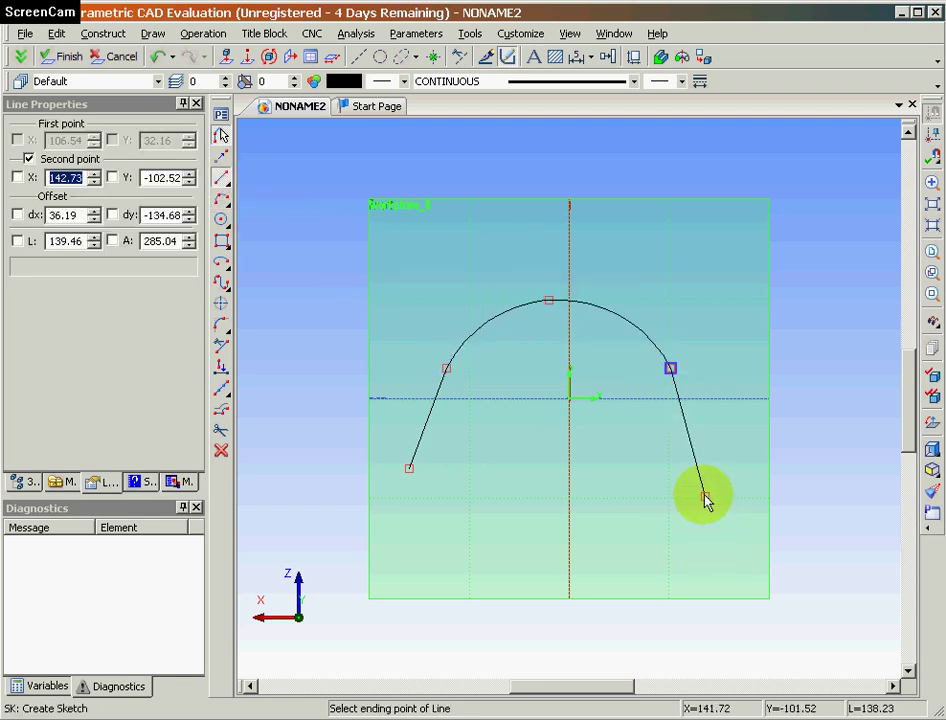
pyautogui.click(731, 509)
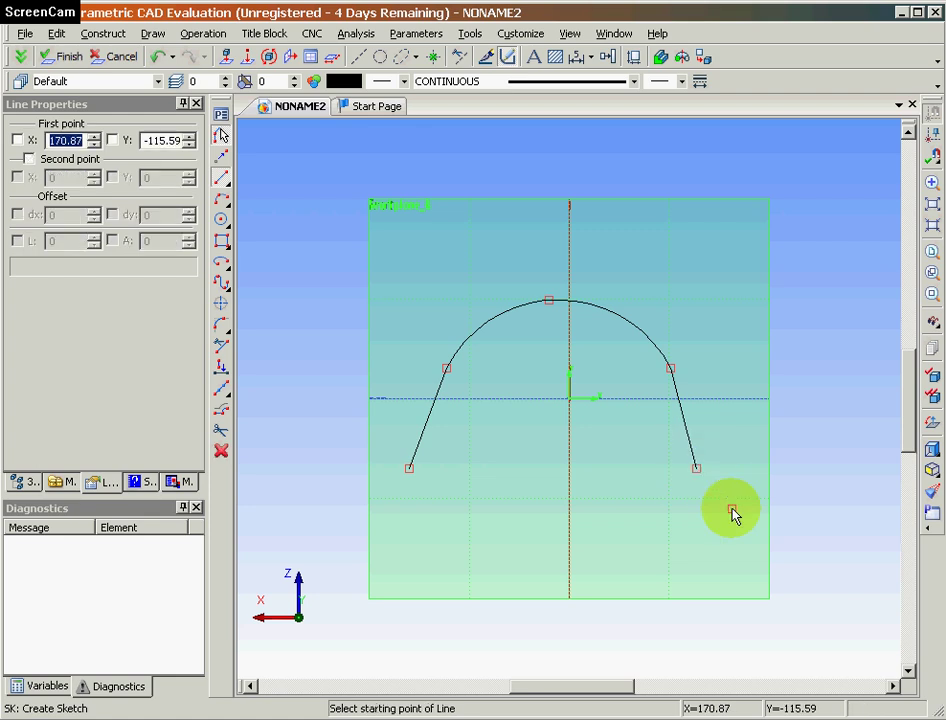
pyautogui.press('Escape')
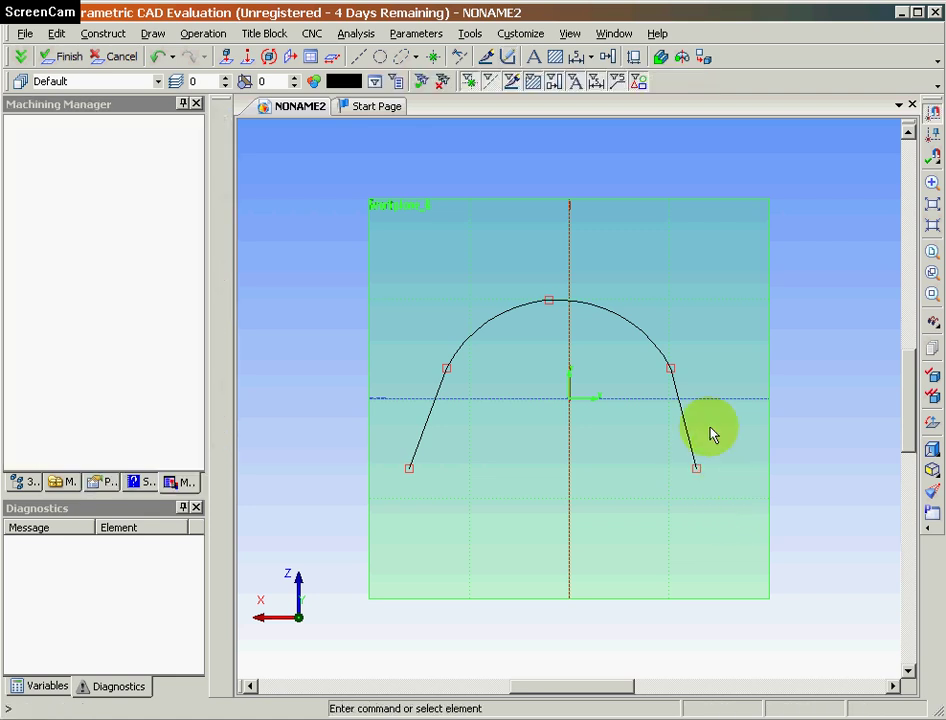
pyautogui.moveTo(670, 369); pyautogui.dragTo(662, 370)
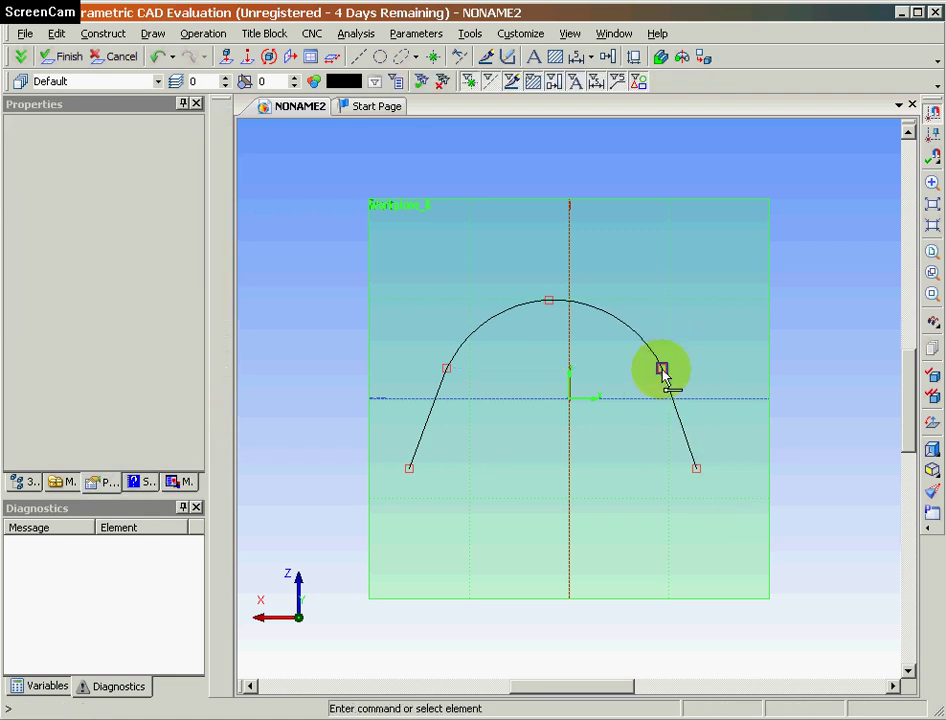
pyautogui.moveTo(447, 370); pyautogui.dragTo(452, 369)
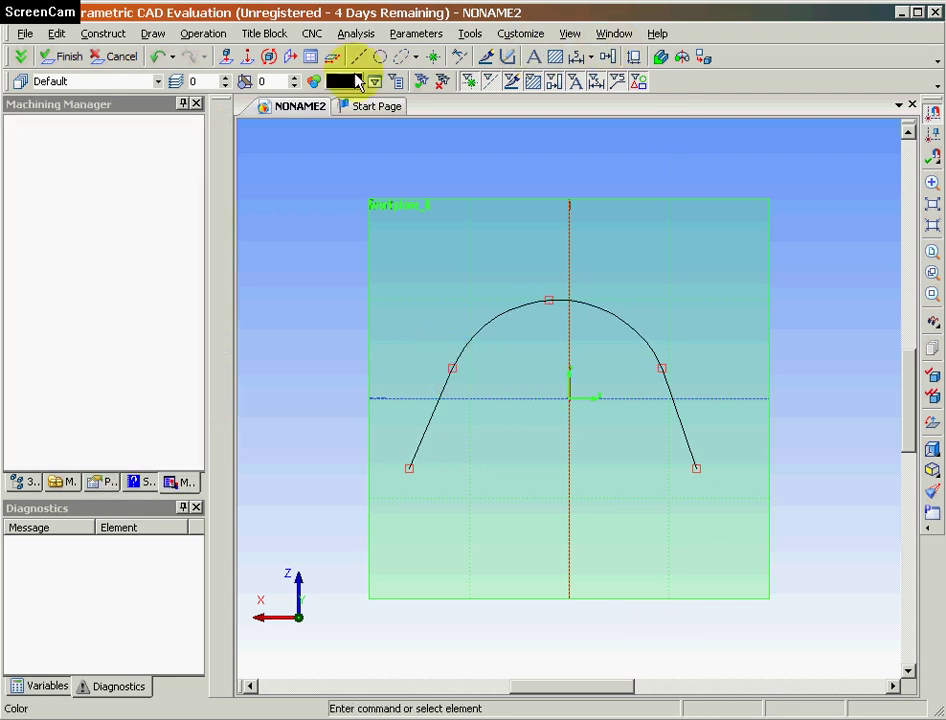
# Step: Finish the first arch sketch and start a new sketch on the Front plane
pyautogui.click(55, 57)
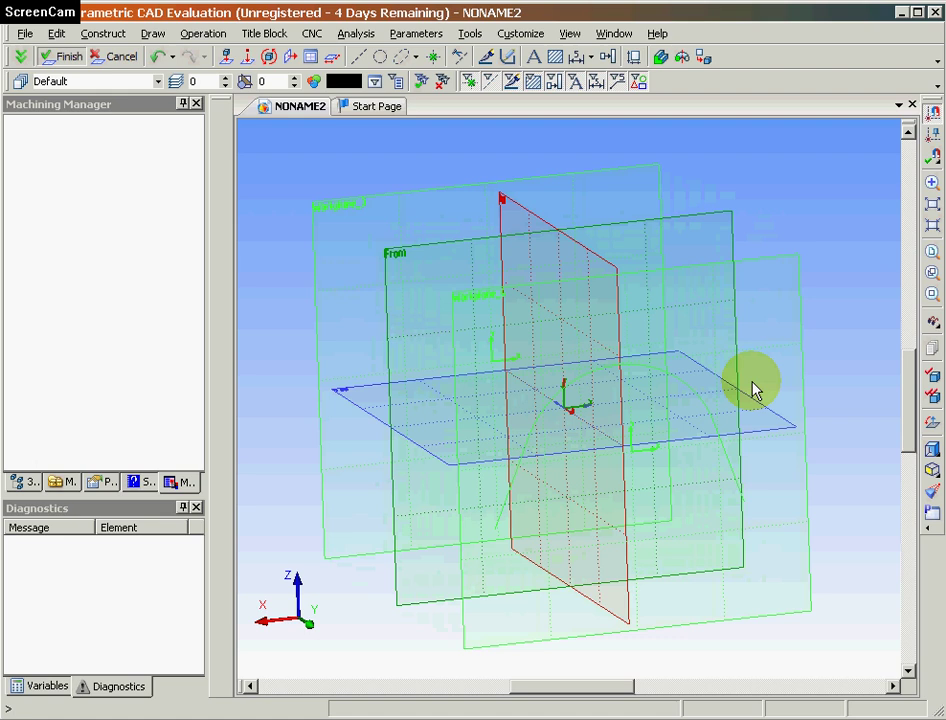
pyautogui.rightClick(705, 207)
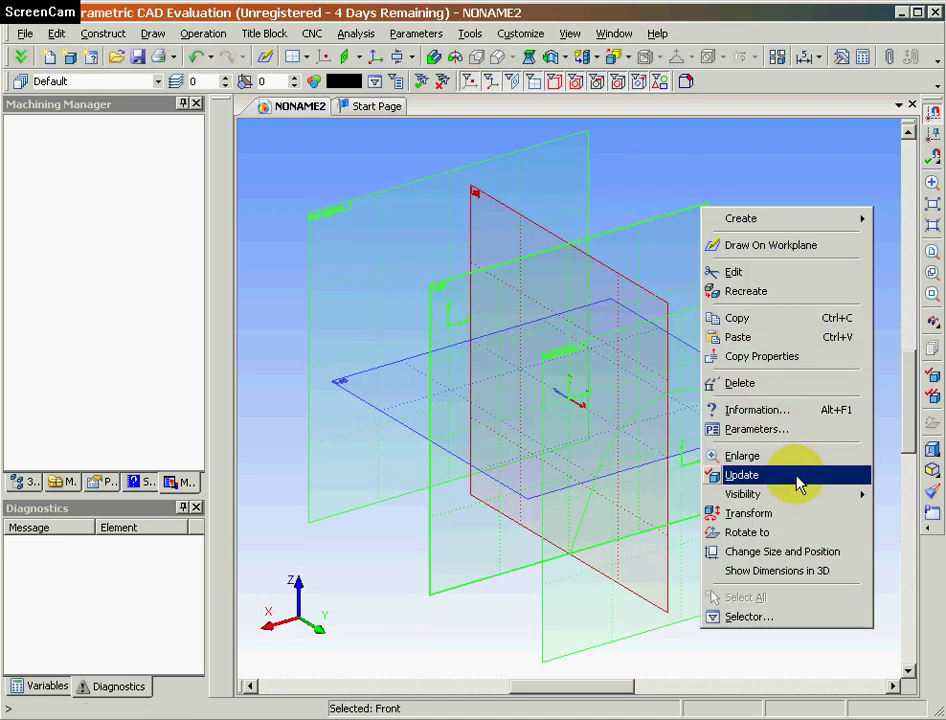
pyautogui.click(778, 245)
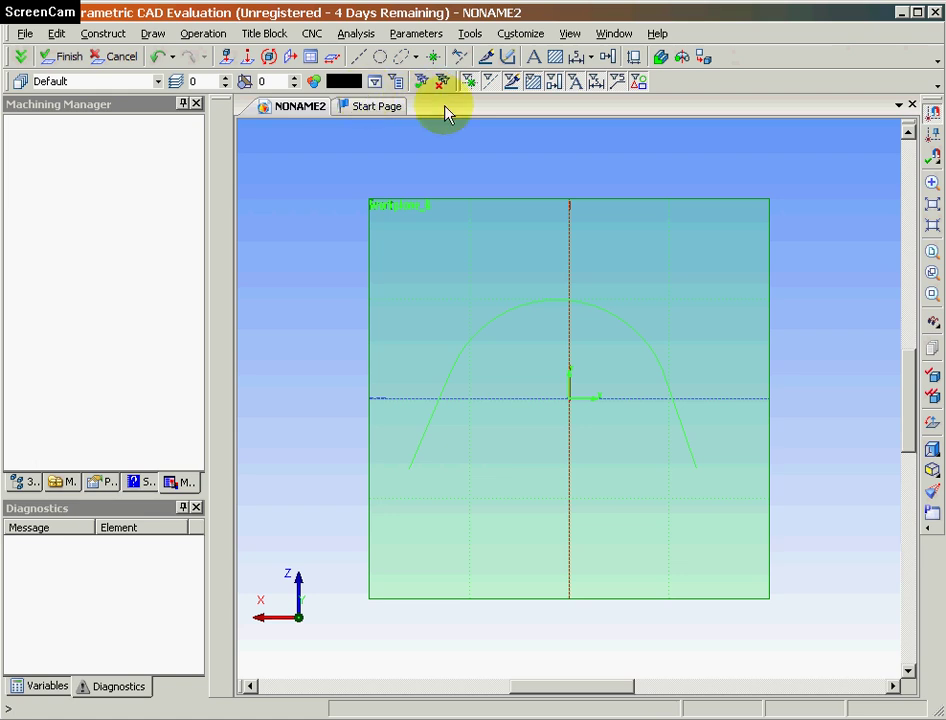
pyautogui.click(507, 57)
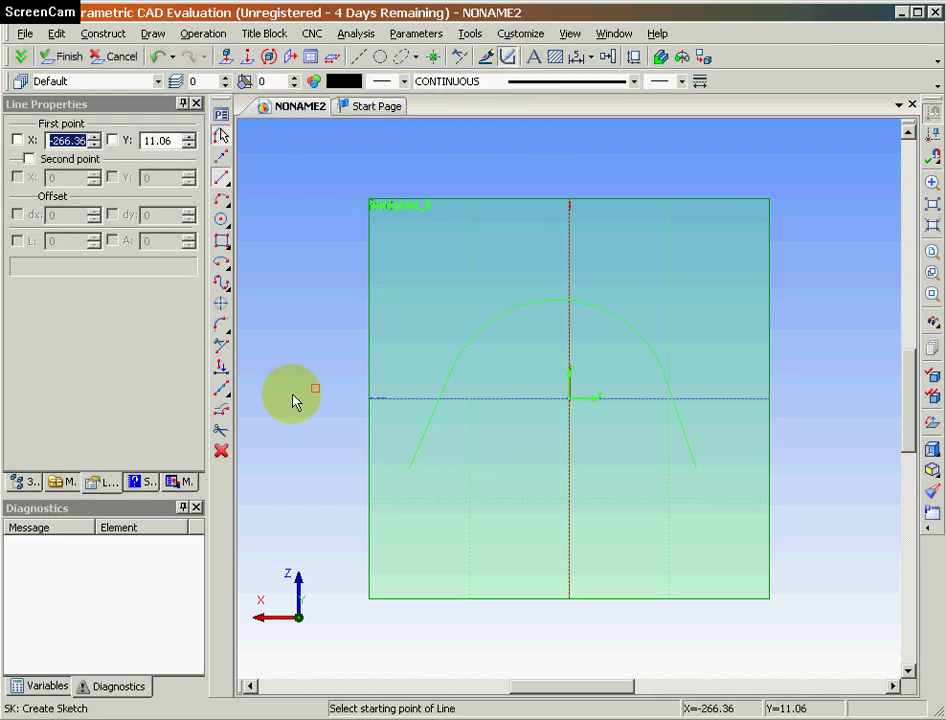
# Step: Draw the second arch from two slanted legs and a three-point top arc, then finish the sketch
pyautogui.click(416, 479)
pyautogui.click(453, 377)
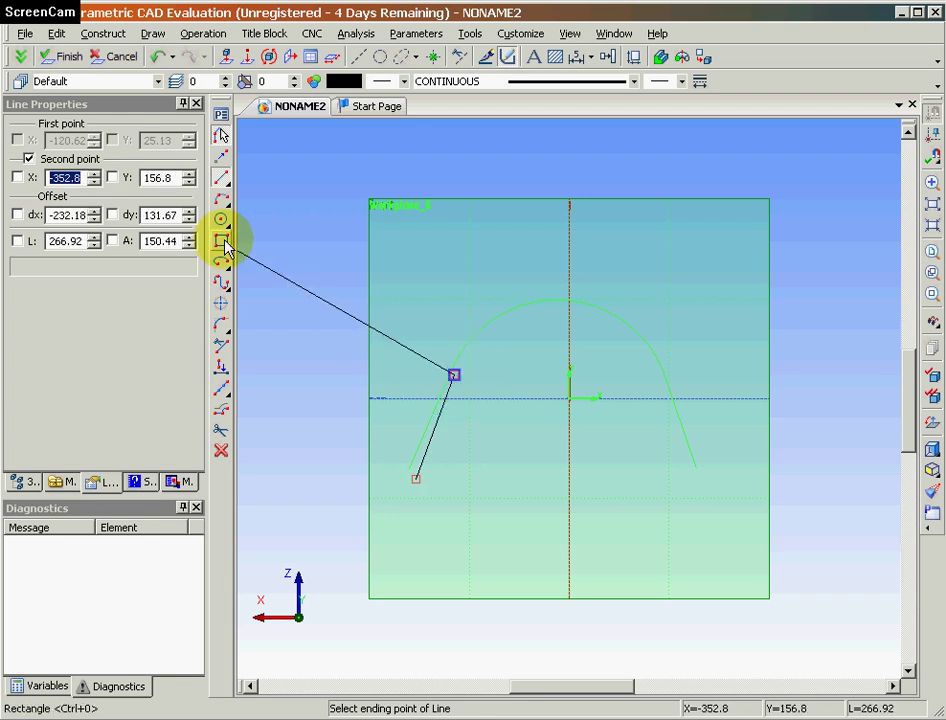
pyautogui.press('a')
pyautogui.click(561, 302)
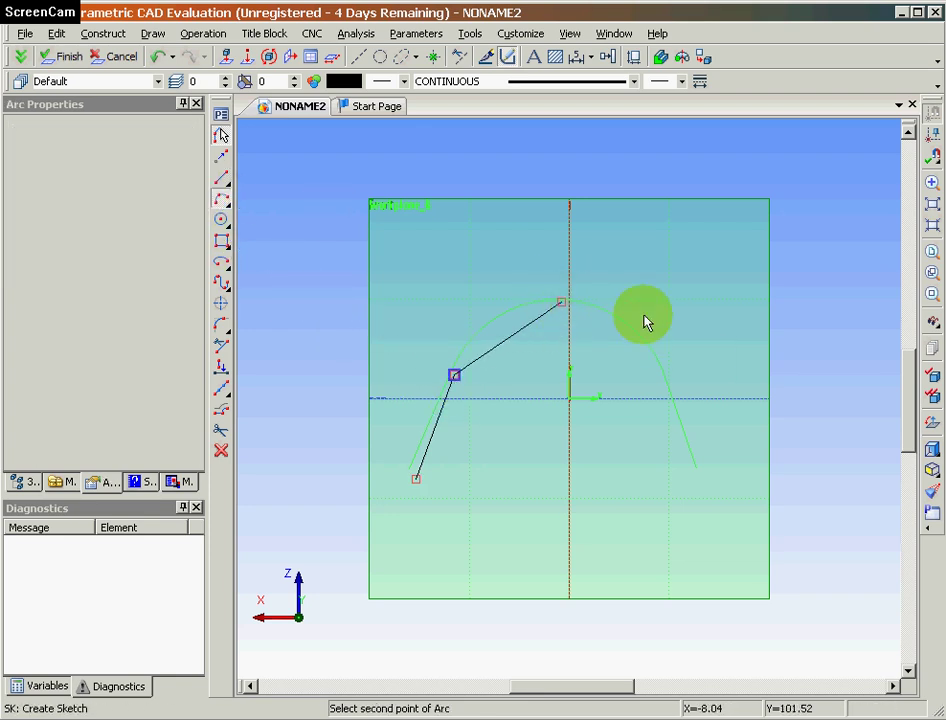
pyautogui.click(666, 360)
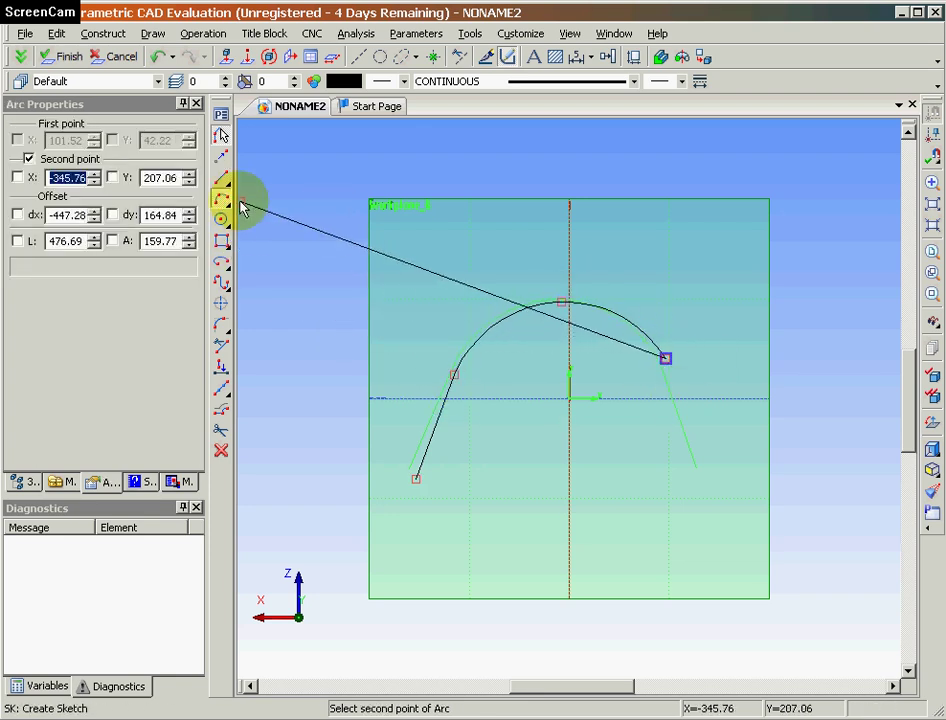
pyautogui.click(707, 467)
pyautogui.rightClick(757, 490)
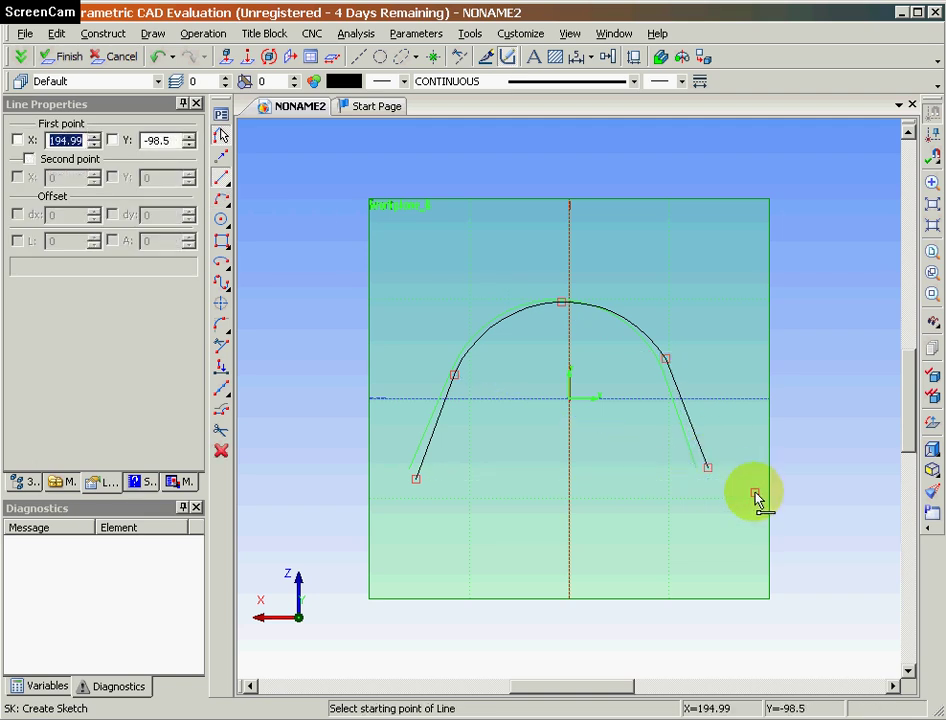
pyautogui.click(53, 60)
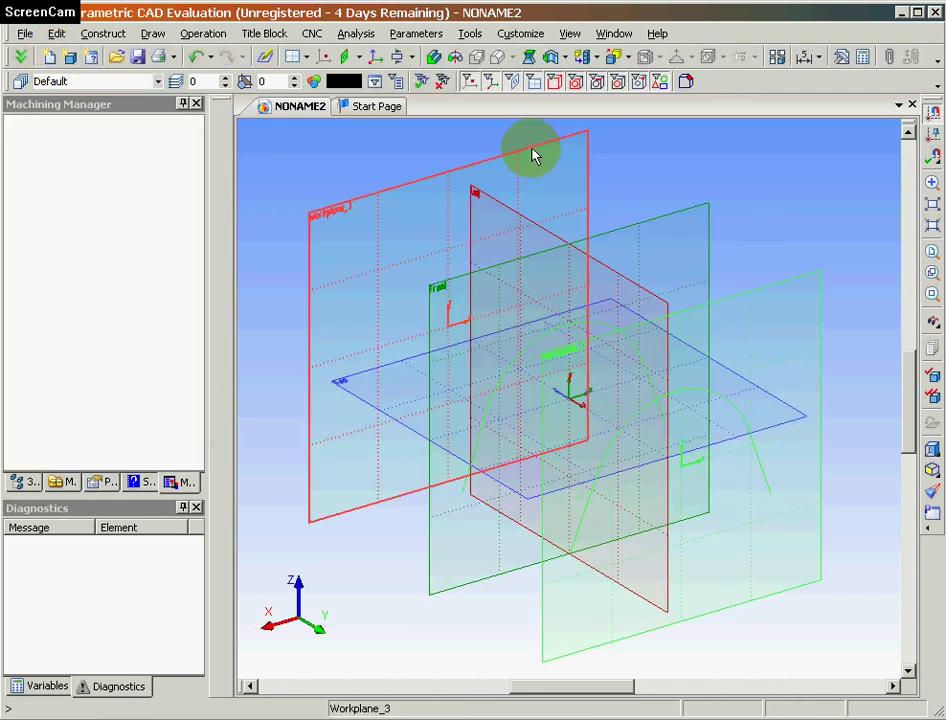
# Step: Start a sketch on Workplane_3
pyautogui.rightClick(533, 153)
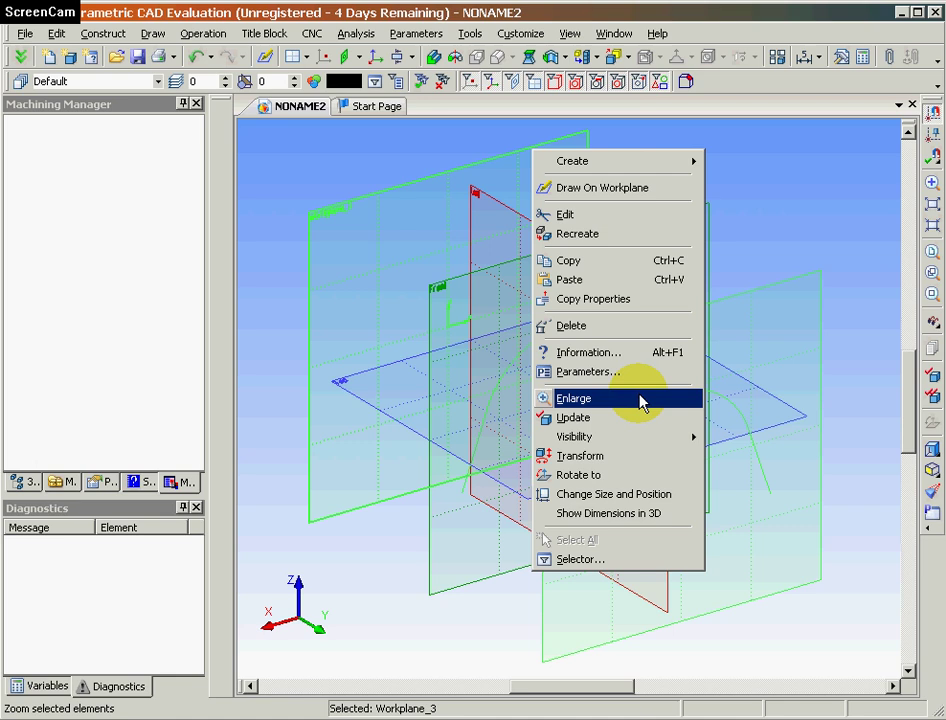
pyautogui.click(612, 187)
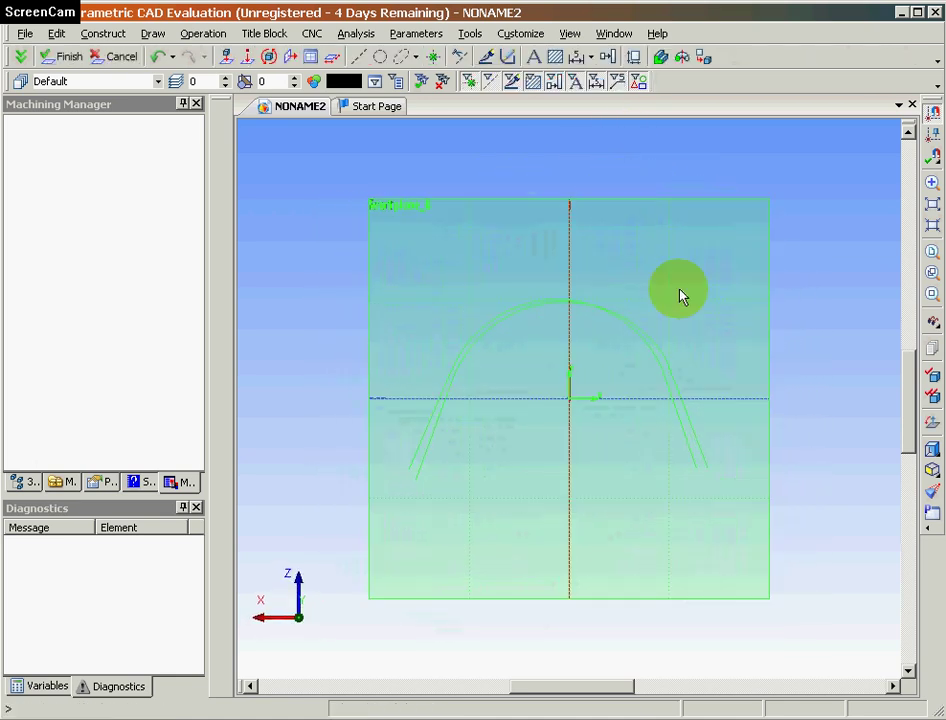
pyautogui.click(508, 57)
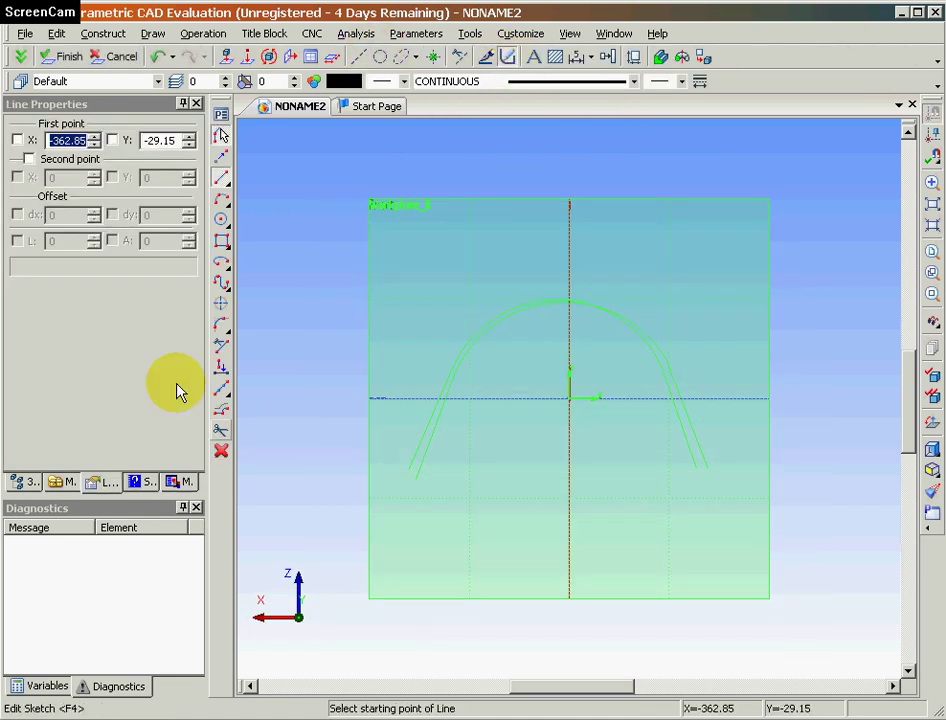
# Step: Draw the third arch: left leg line, three-point top arc, and right leg line
pyautogui.click(413, 479)
pyautogui.click(456, 369)
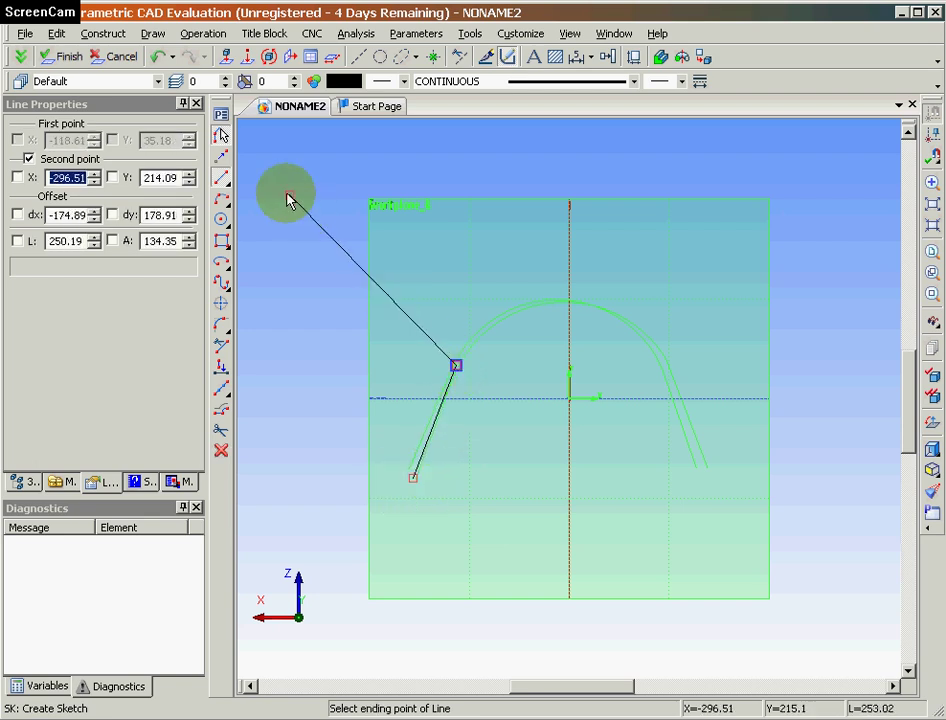
pyautogui.click(221, 197)
pyautogui.click(562, 296)
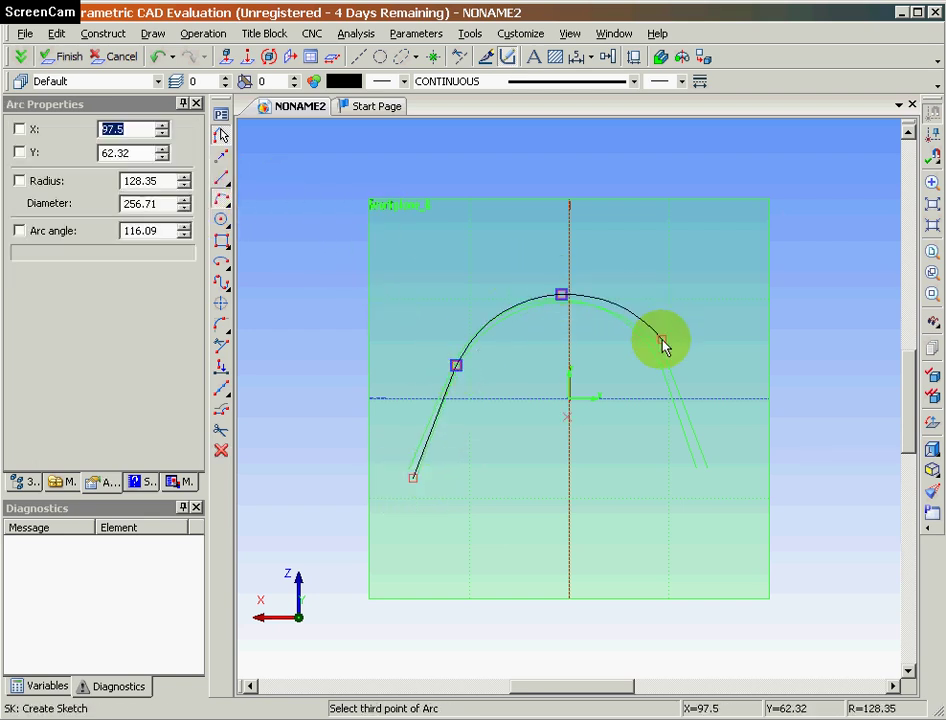
pyautogui.click(673, 360)
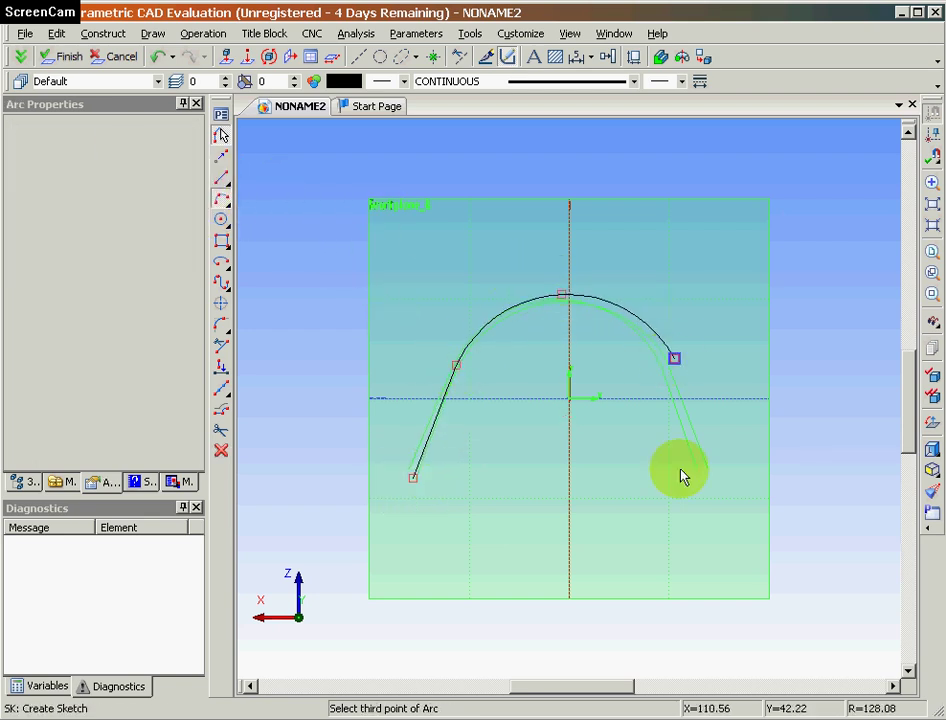
pyautogui.click(222, 179)
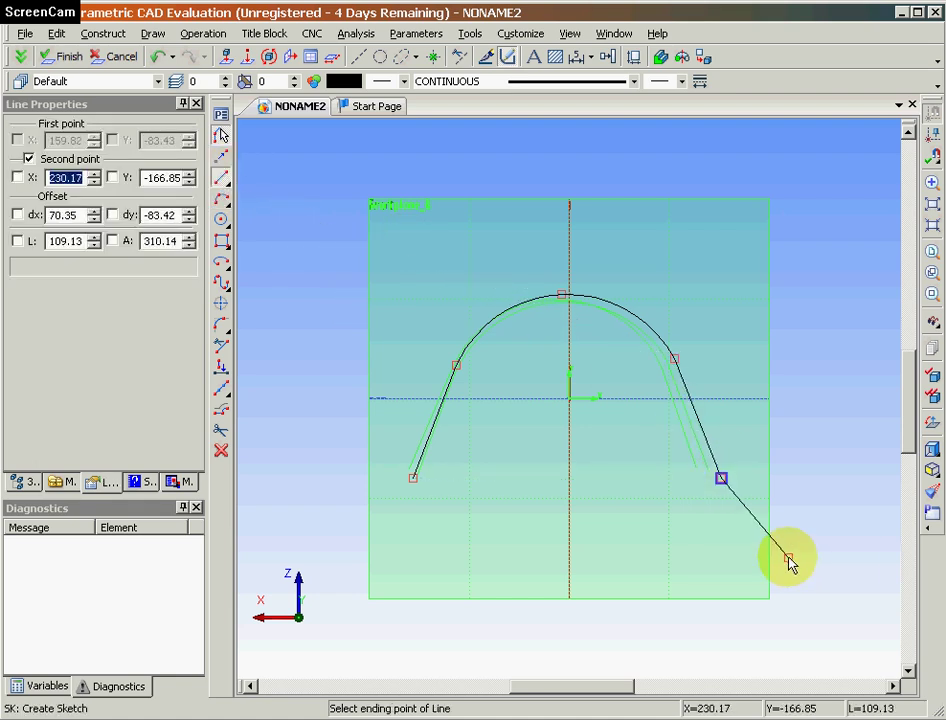
pyautogui.click(721, 478)
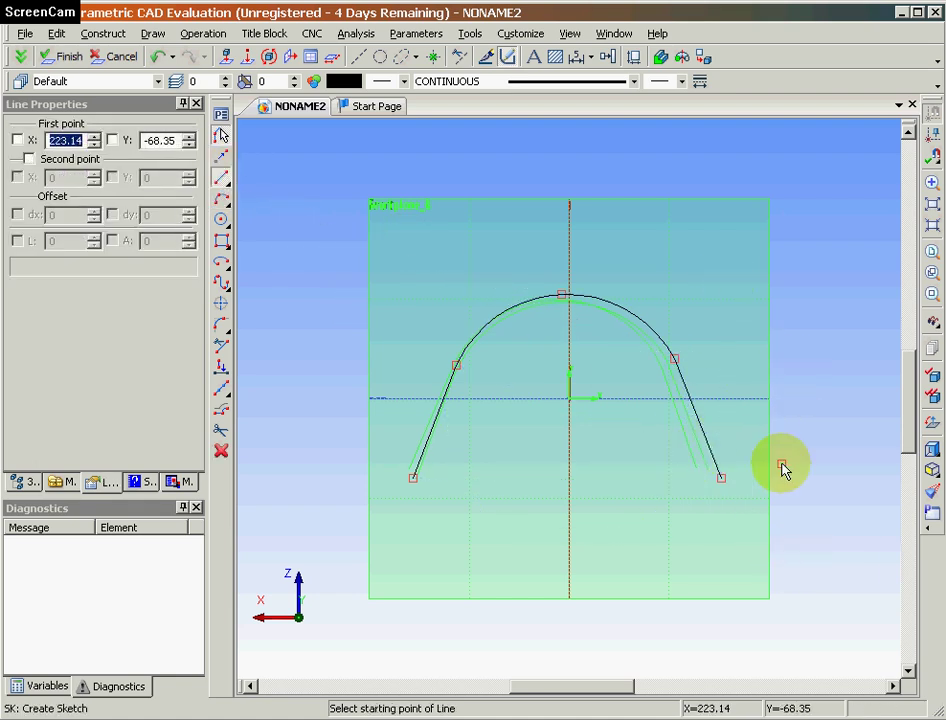
pyautogui.press('Escape')
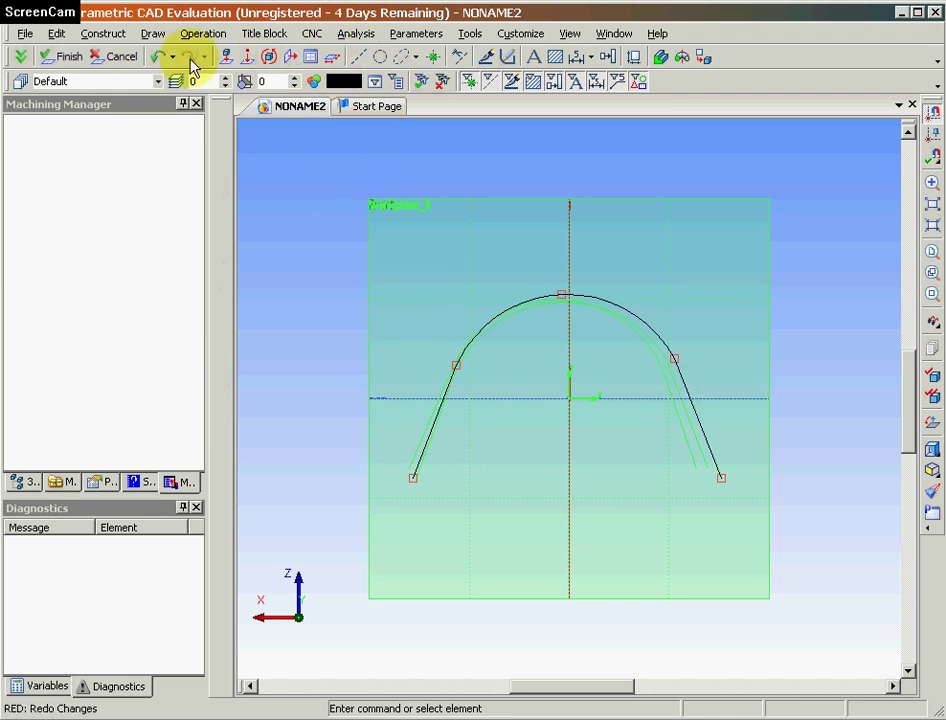
# Step: Finish the third arch sketch and loft a surface through the three arch sections
pyautogui.click(63, 57)
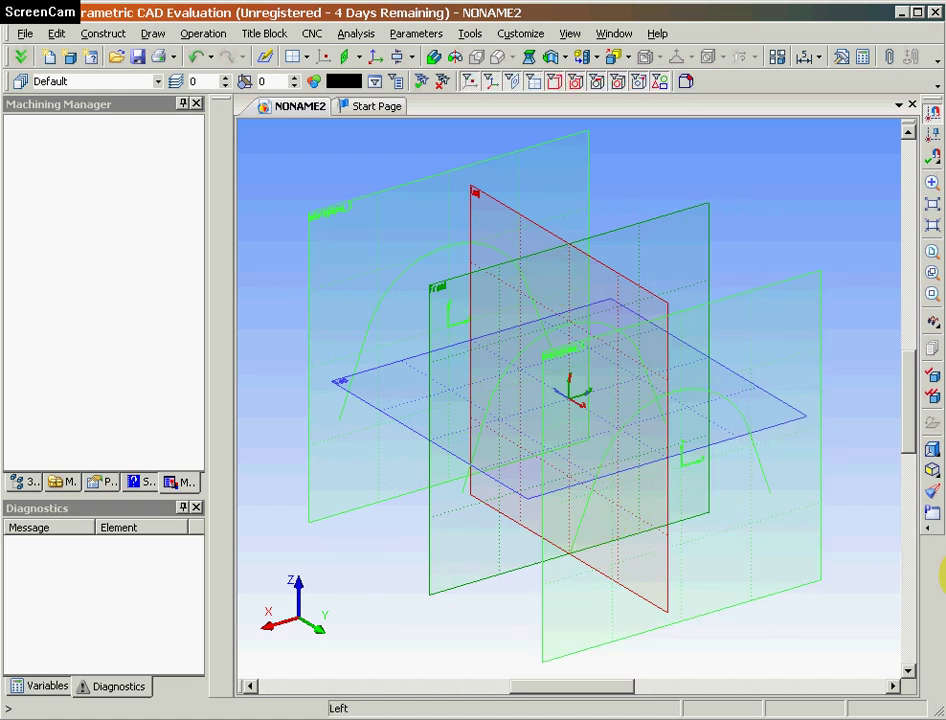
pyautogui.click(529, 57)
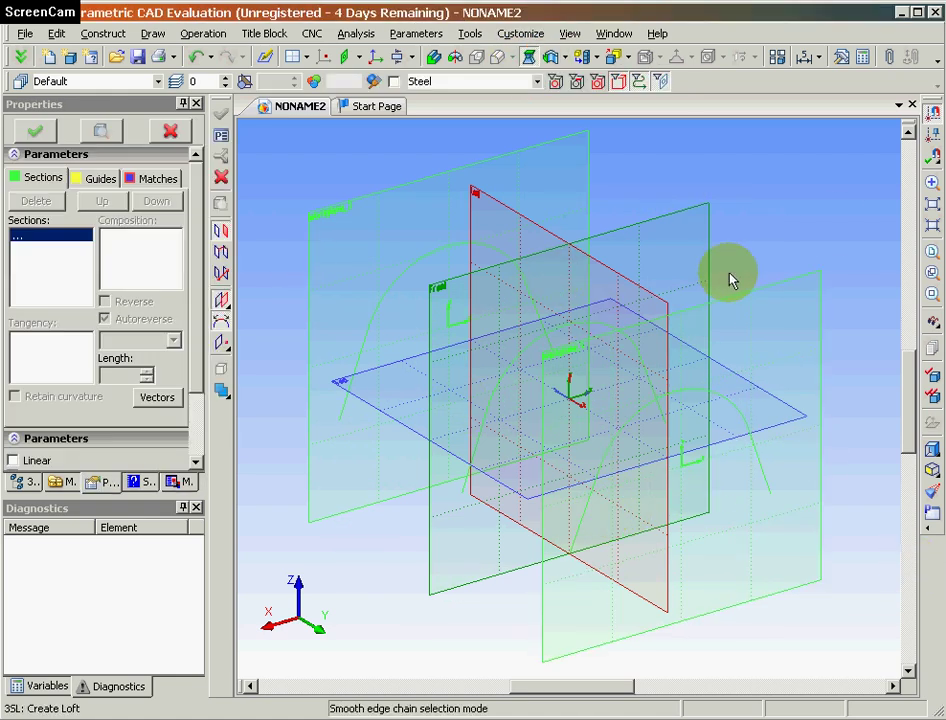
pyautogui.click(743, 416)
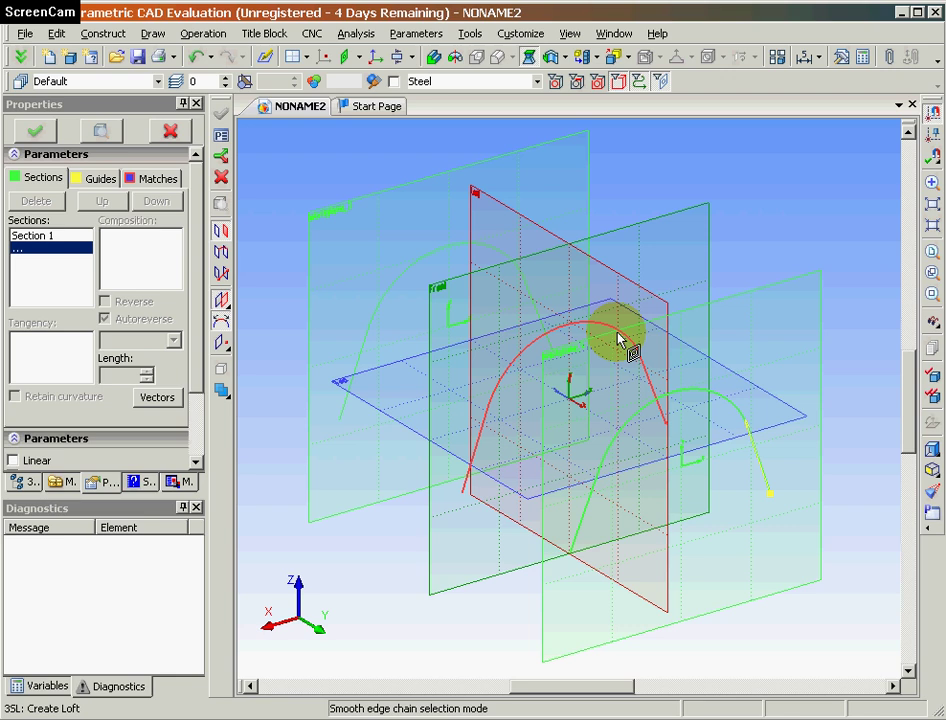
pyautogui.click(648, 385)
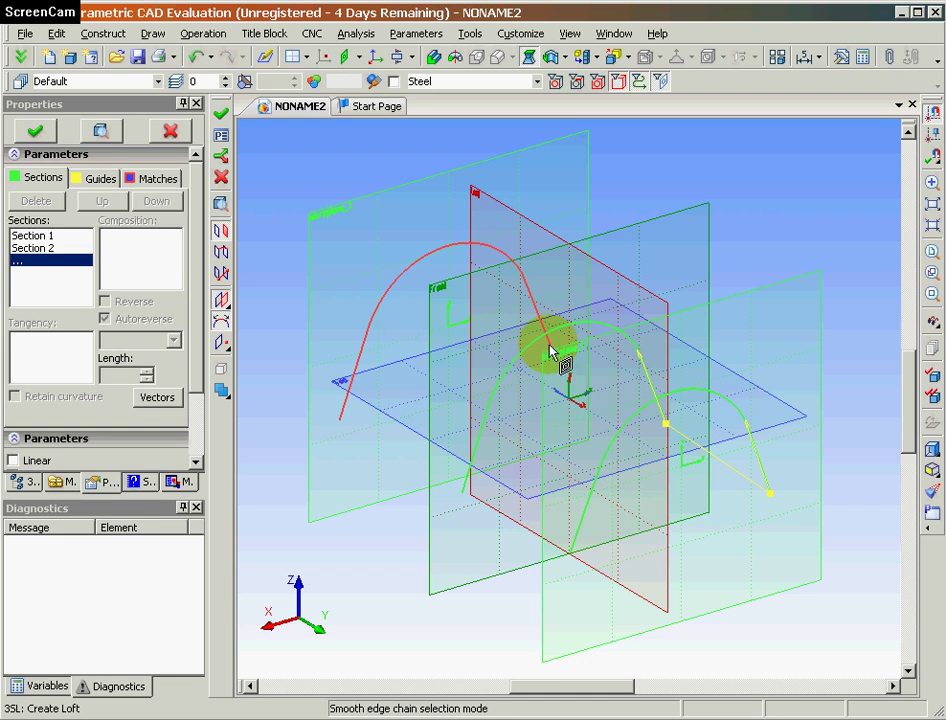
pyautogui.click(550, 346)
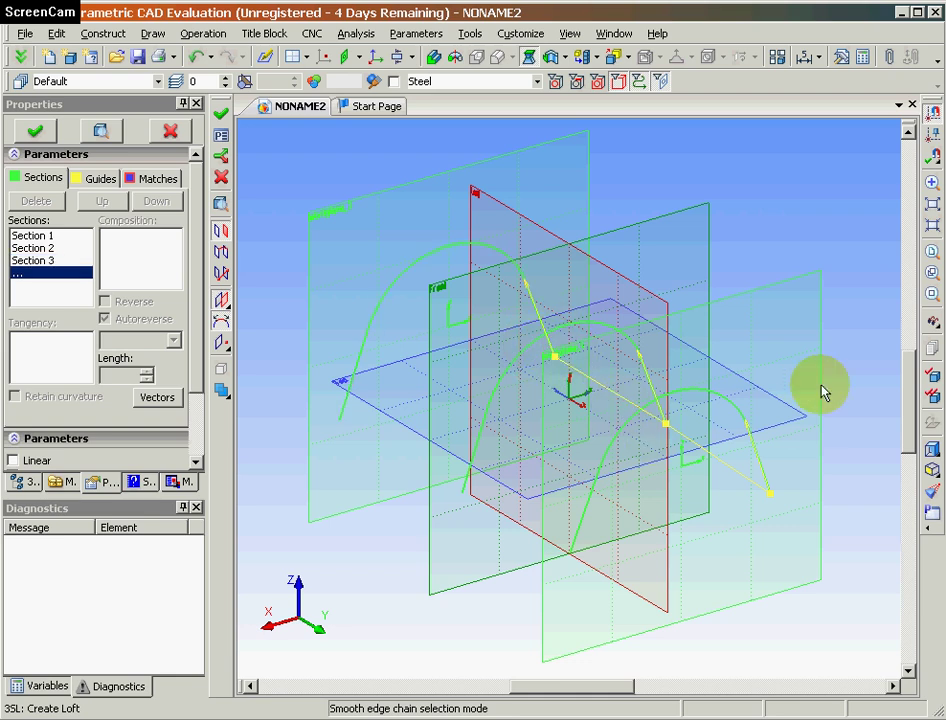
pyautogui.click(45, 134)
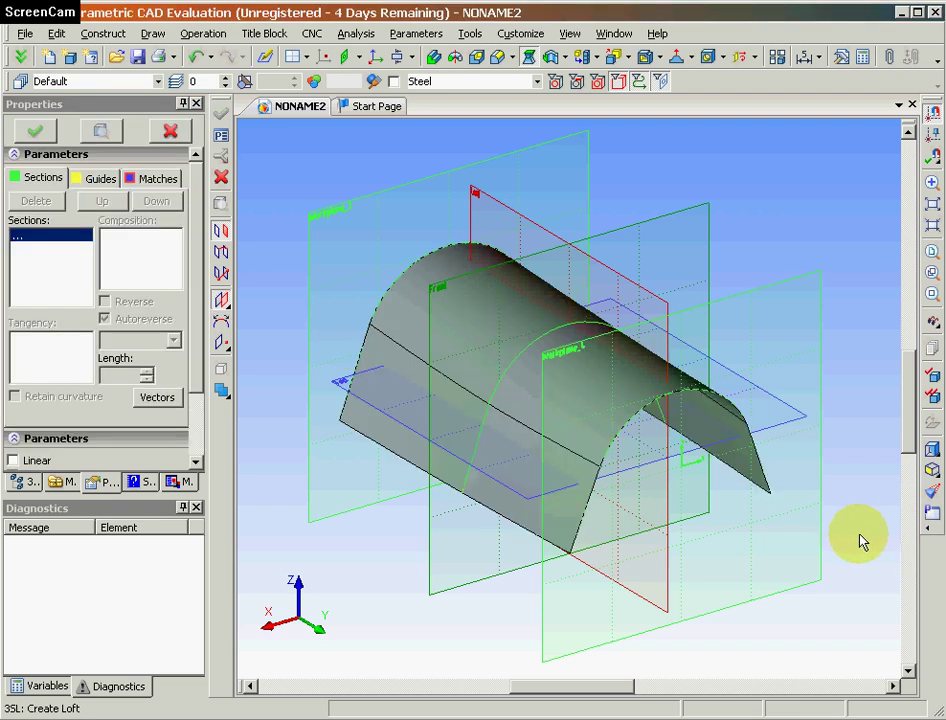
# Step: Orbit to inspect the lofted arch surface and exit the loft command
pyautogui.moveTo(849, 538); pyautogui.dragTo(821, 610, button='right')
pyautogui.click(465, 430)
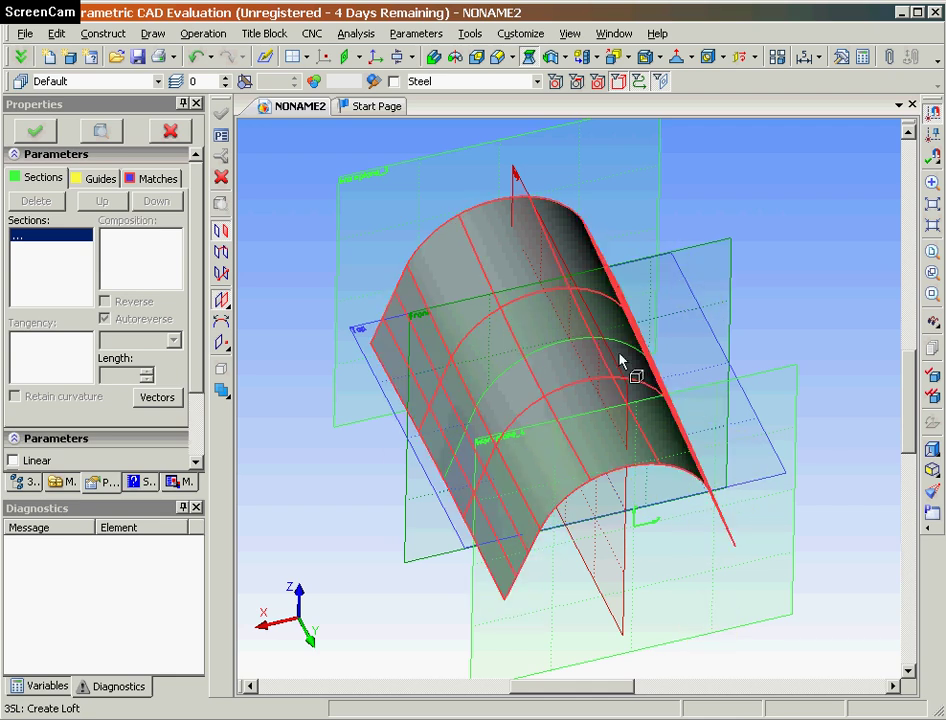
pyautogui.rightClick(830, 633)
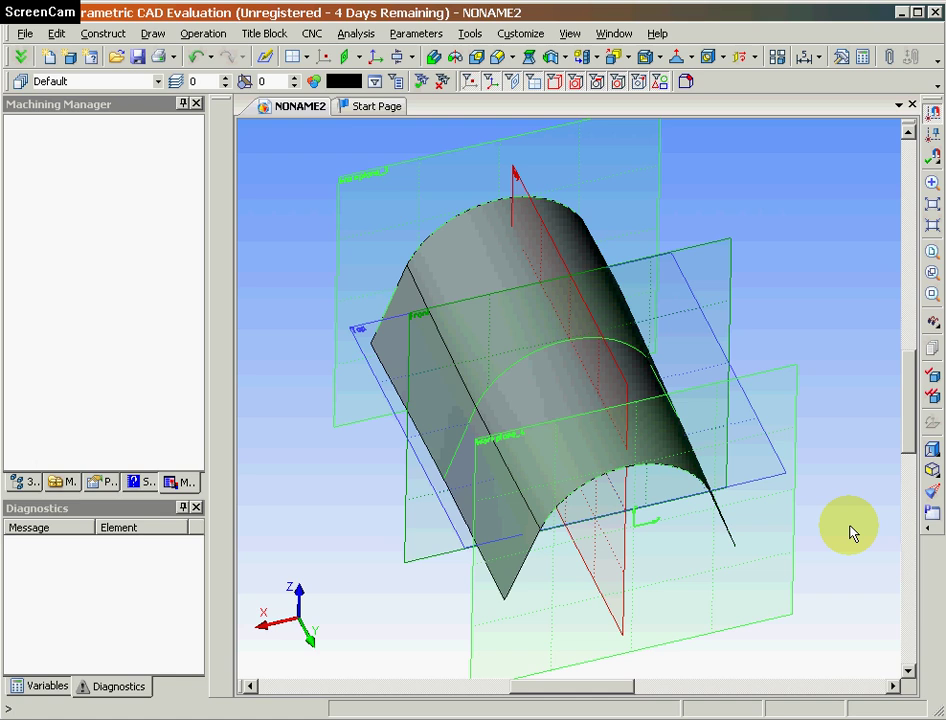
# Step: Create Workplane_5 offset downward from the Top plane beneath the arch, and select it
pyautogui.moveTo(851, 532)
pyautogui.mouseDown(button='right')
pyautogui.moveTo(897, 401)
pyautogui.moveTo(771, 449)
pyautogui.moveTo(840, 496)
pyautogui.mouseUp(button='right')
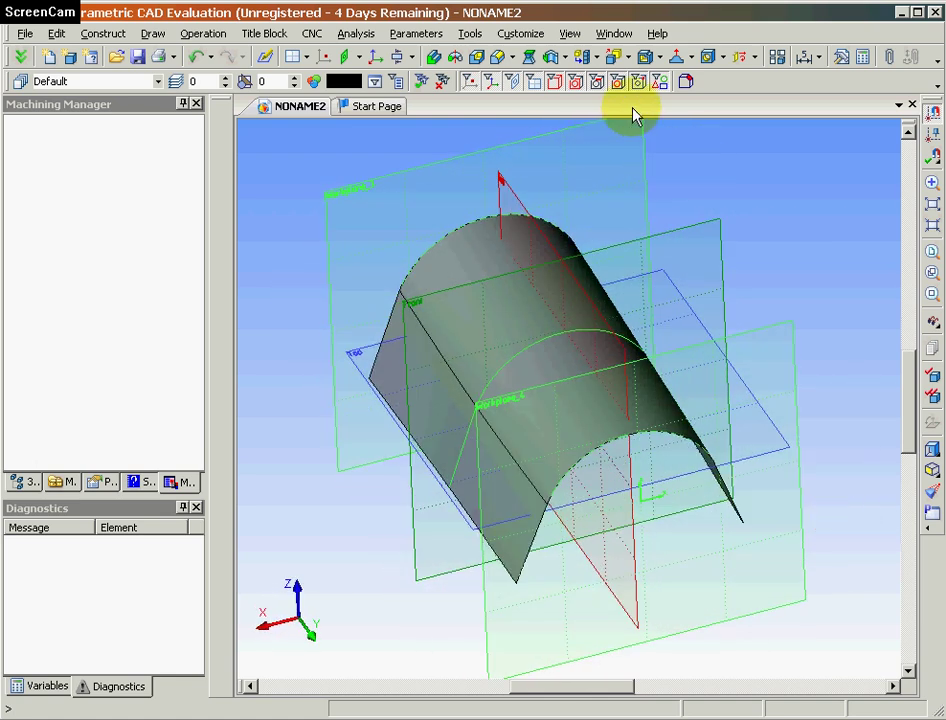
pyautogui.click(293, 57)
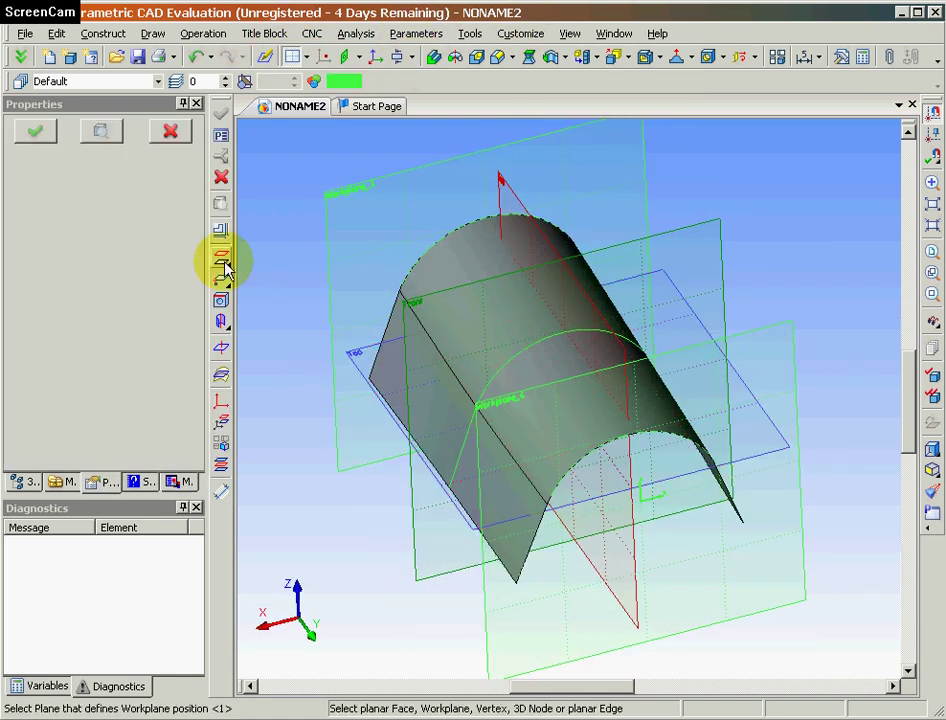
pyautogui.click(758, 456)
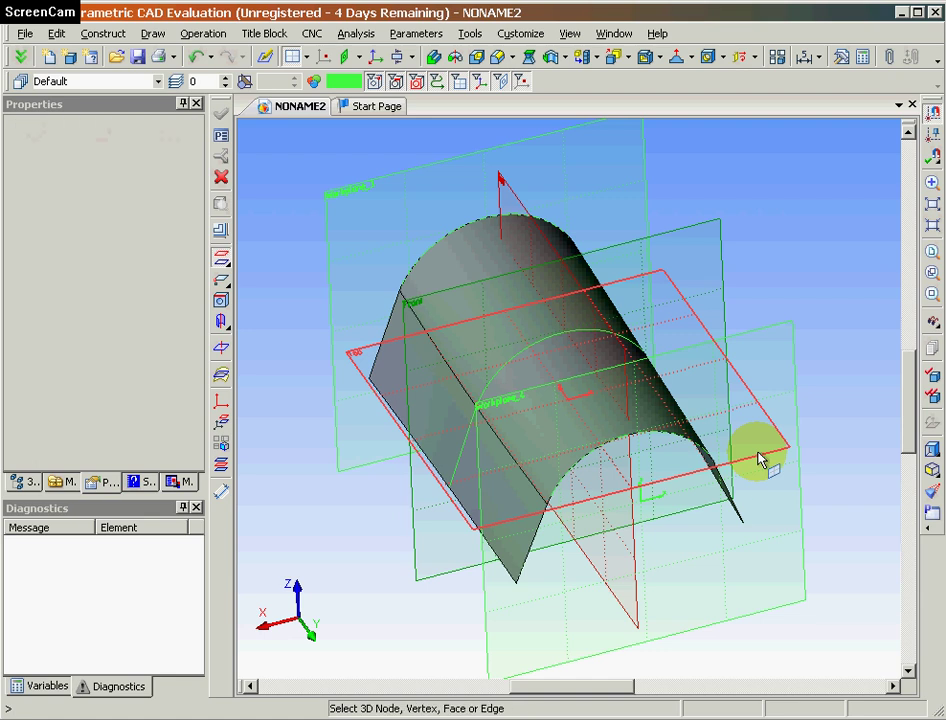
pyautogui.moveTo(768, 450); pyautogui.dragTo(777, 581)
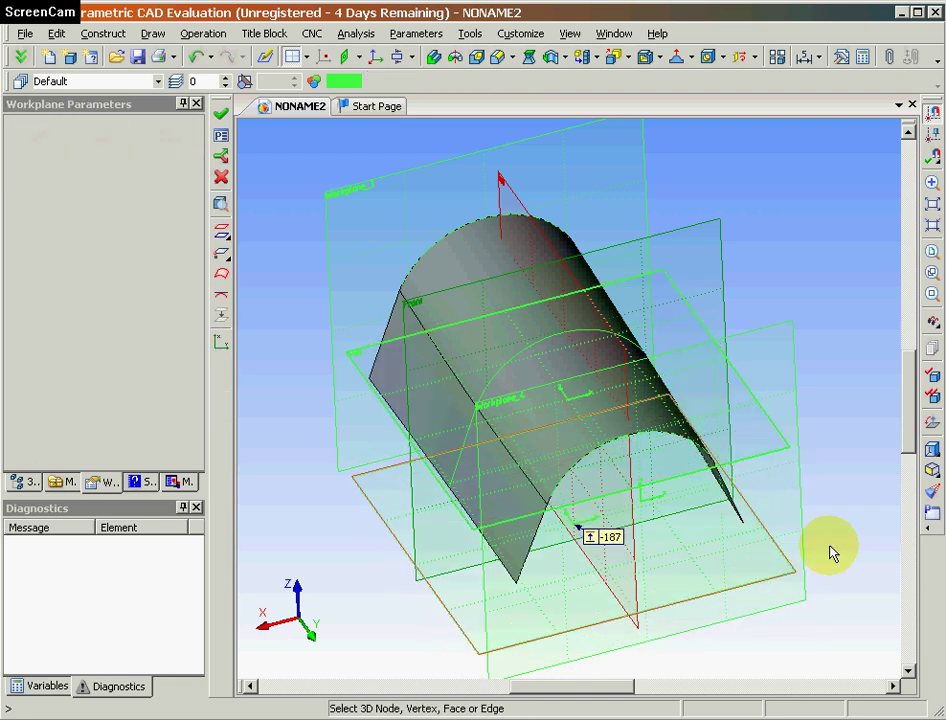
pyautogui.click(769, 576)
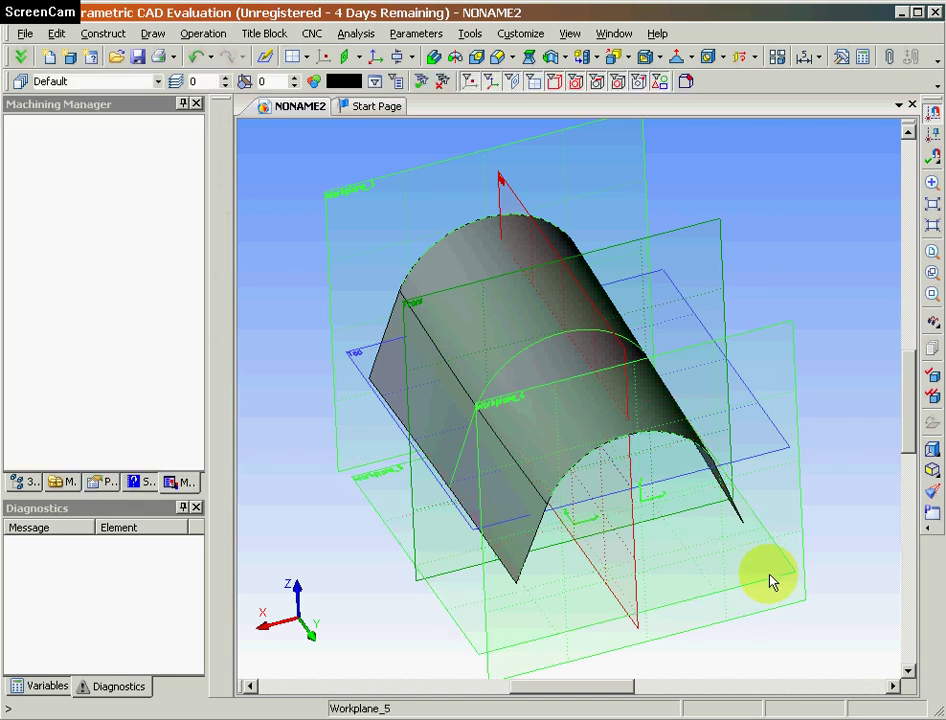
pyautogui.click(770, 586)
pyautogui.rightClick(770, 586)
# Step: Sketch a circle centred on the axis line on Workplane_5 and finish the sketch
pyautogui.click(890, 193)
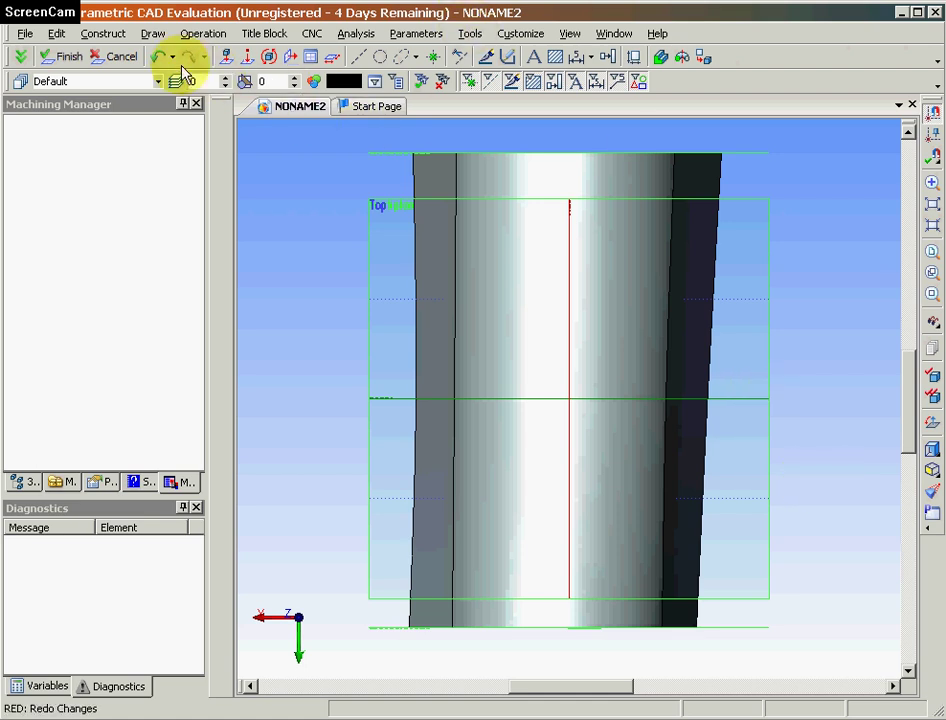
pyautogui.click(508, 58)
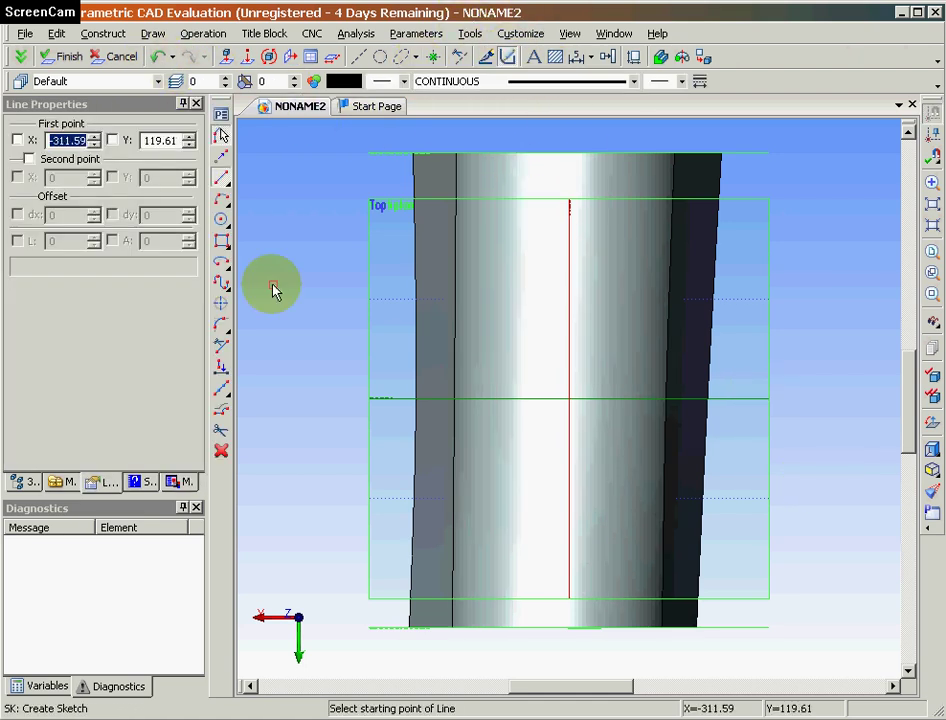
pyautogui.click(221, 218)
pyautogui.click(573, 384)
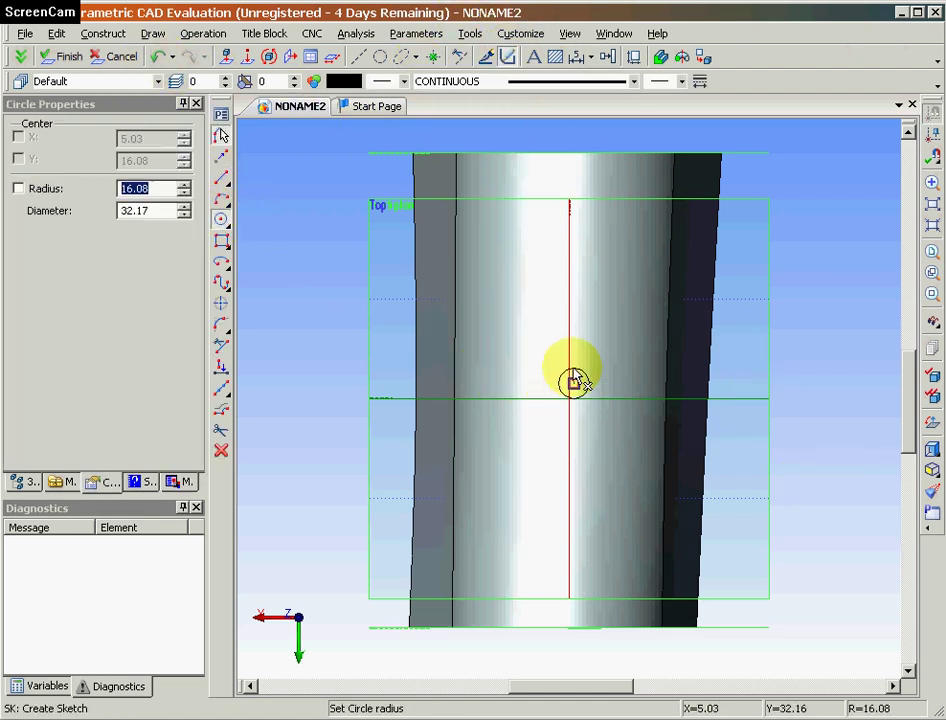
pyautogui.click(566, 257)
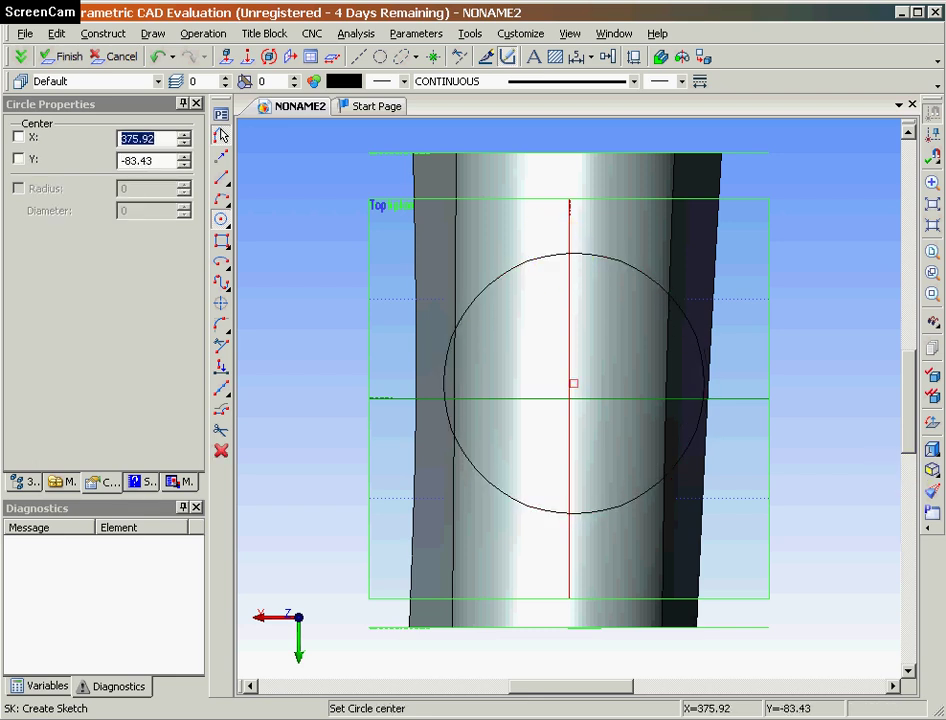
pyautogui.click(48, 56)
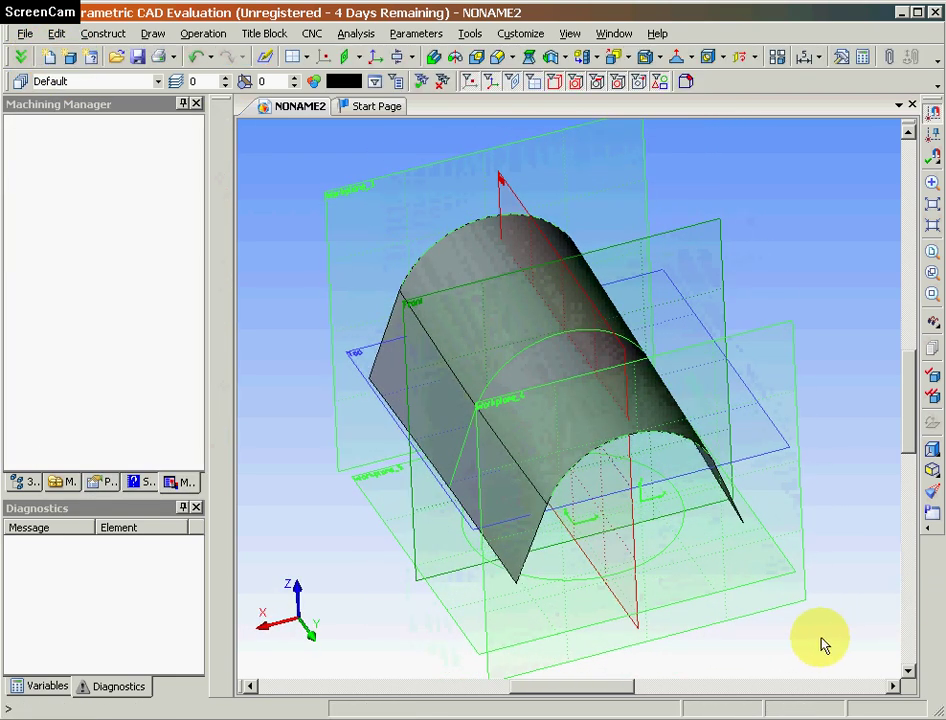
# Step: Extrude the circle upward with To Sheet, bounded by the arched loft surface
pyautogui.click(659, 560)
pyautogui.rightClick(657, 556)
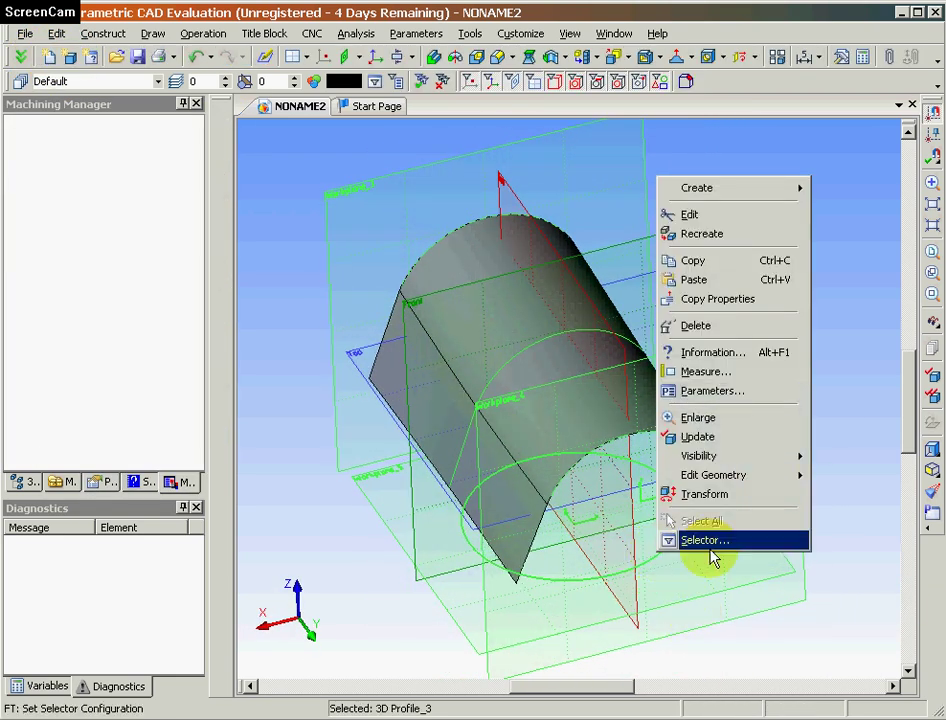
pyautogui.moveTo(757, 198)
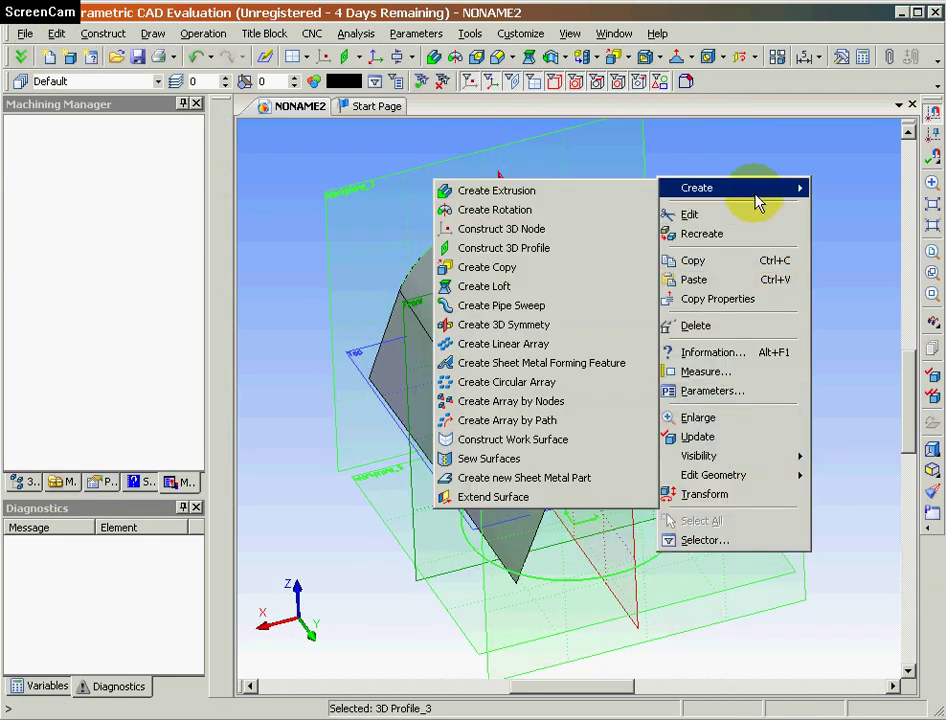
pyautogui.click(608, 190)
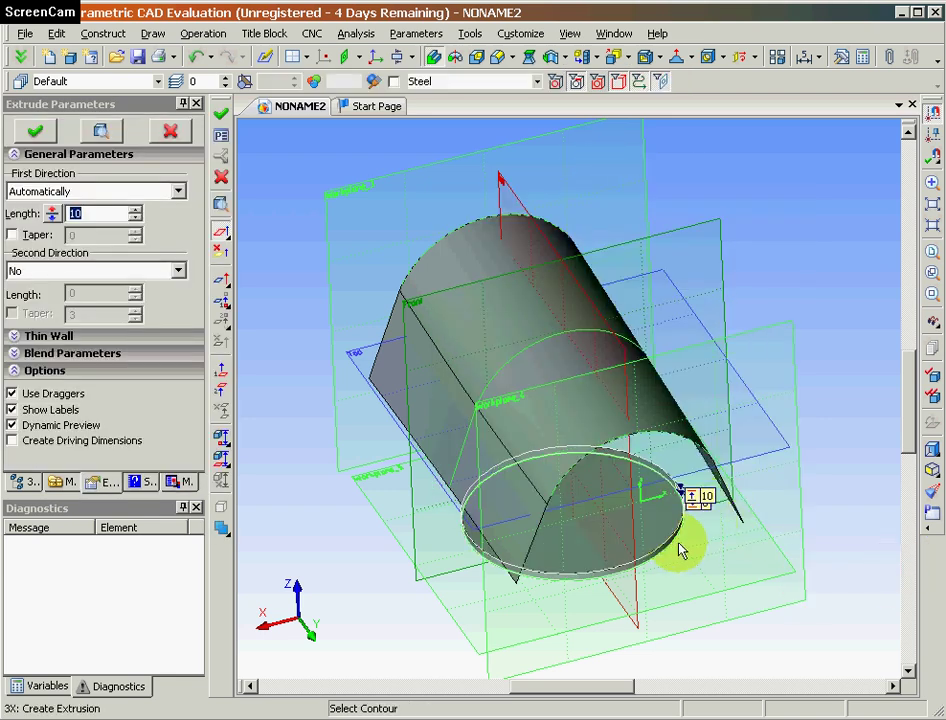
pyautogui.click(158, 193)
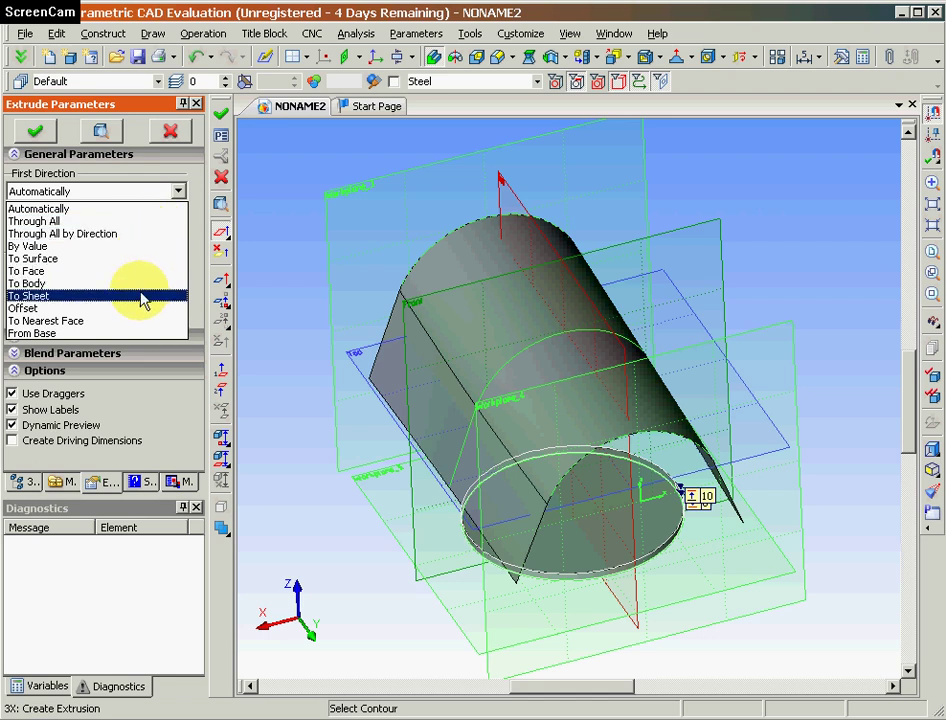
pyautogui.click(141, 296)
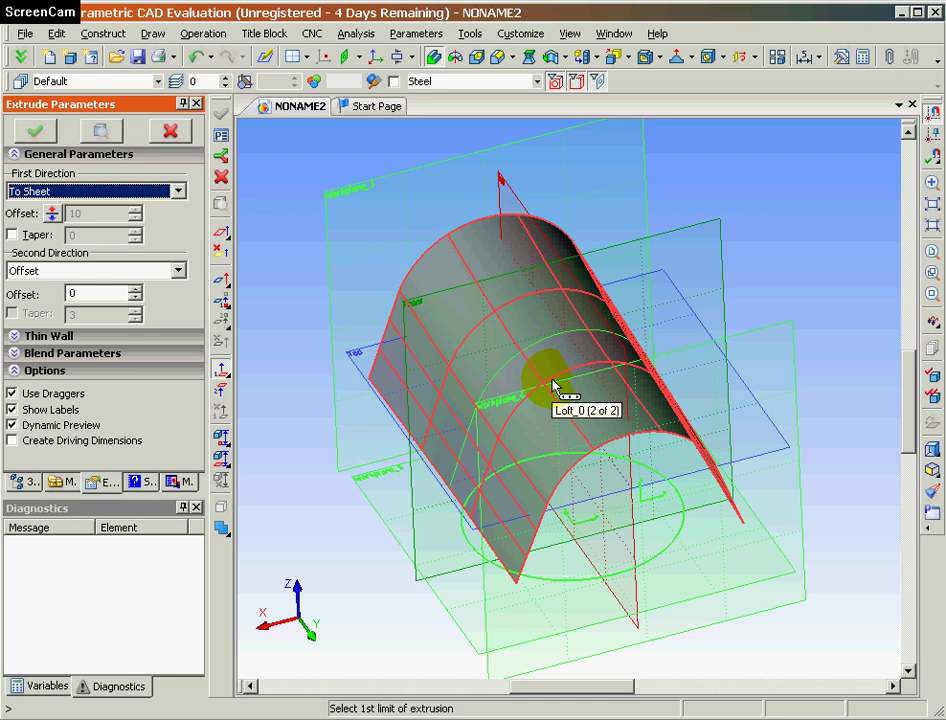
pyautogui.click(553, 383)
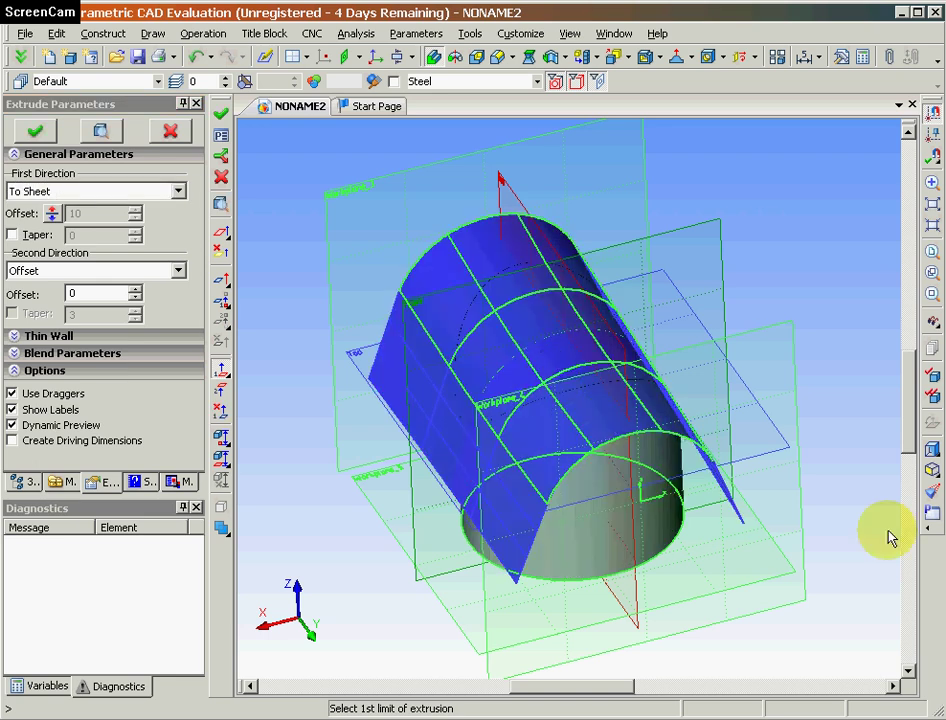
pyautogui.moveTo(815, 587); pyautogui.dragTo(797, 545, button='middle')
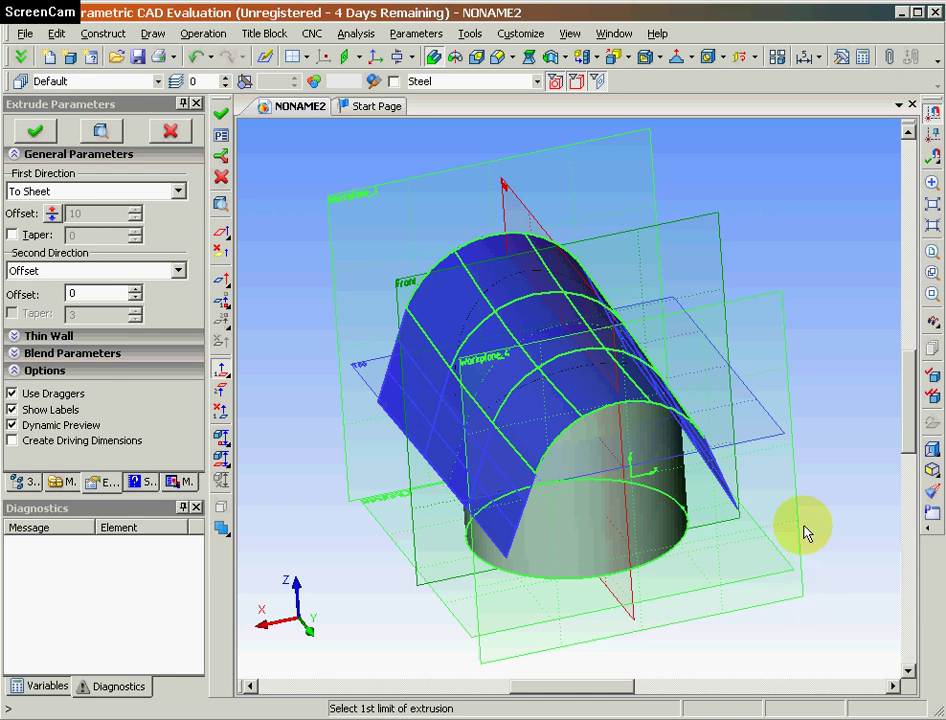
pyautogui.click(35, 130)
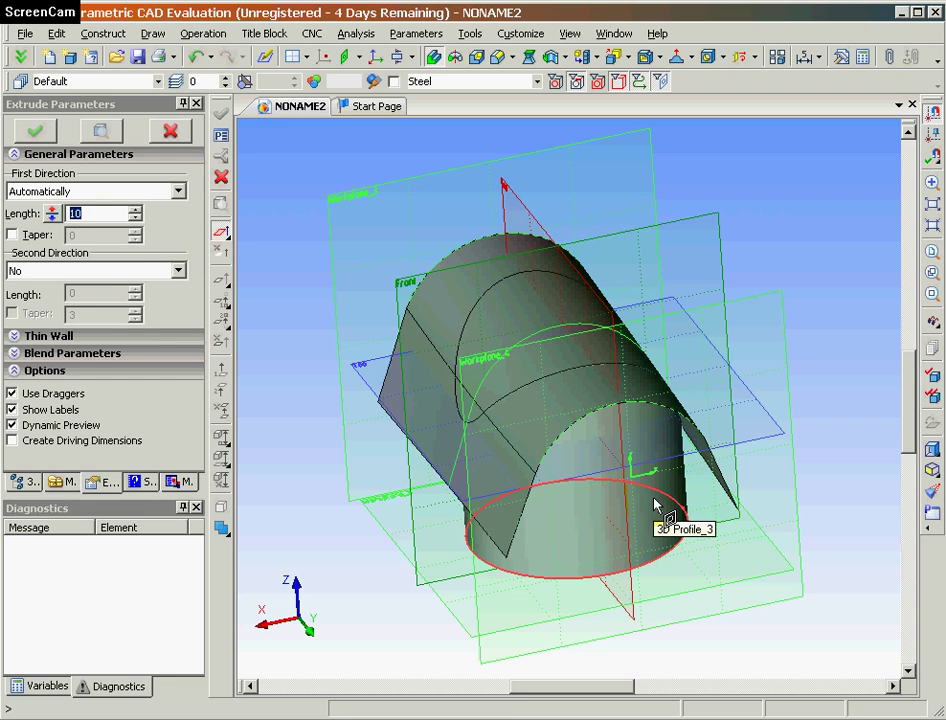
# Step: Select the whole loft surface, hide it with Visibility > Hide, and view the solid's arched top
pyautogui.click(535, 620)
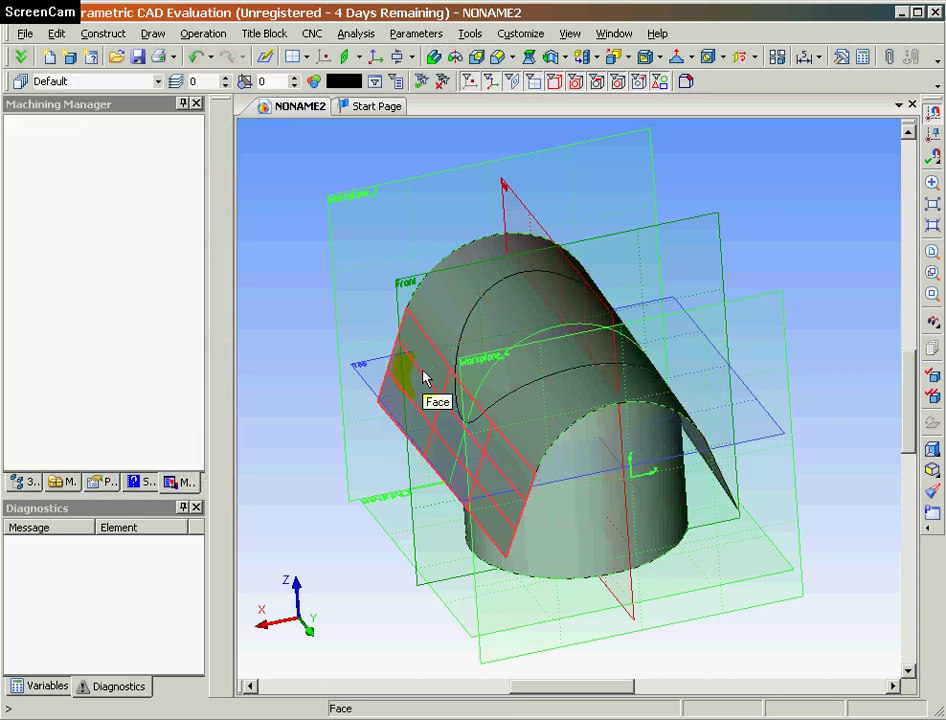
pyautogui.press('Tab')
pyautogui.click(423, 377)
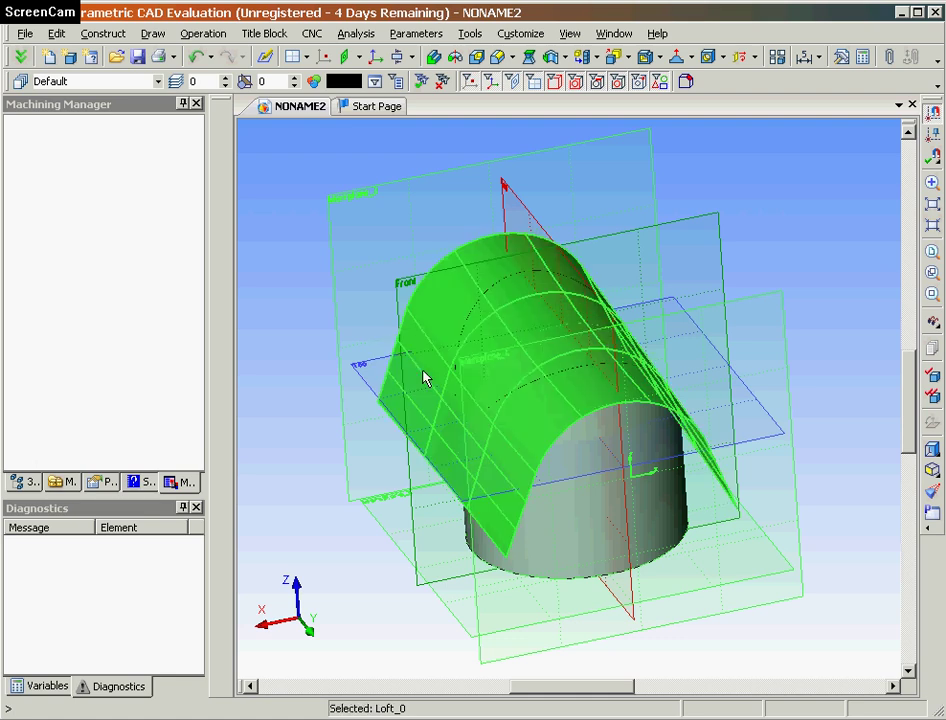
pyautogui.rightClick(424, 378)
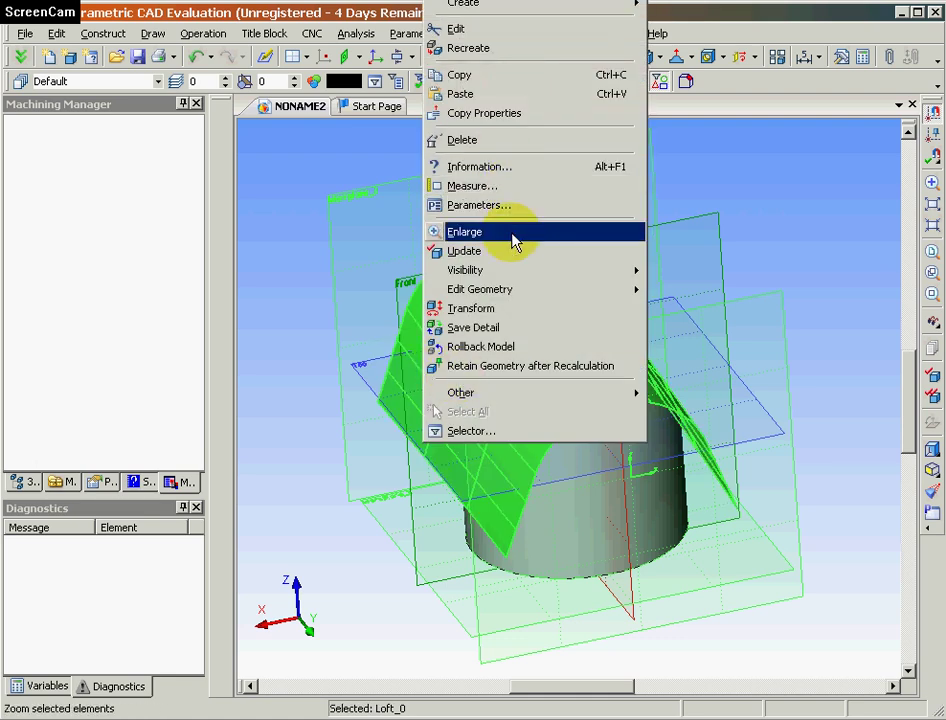
pyautogui.moveTo(521, 281)
pyautogui.click(676, 274)
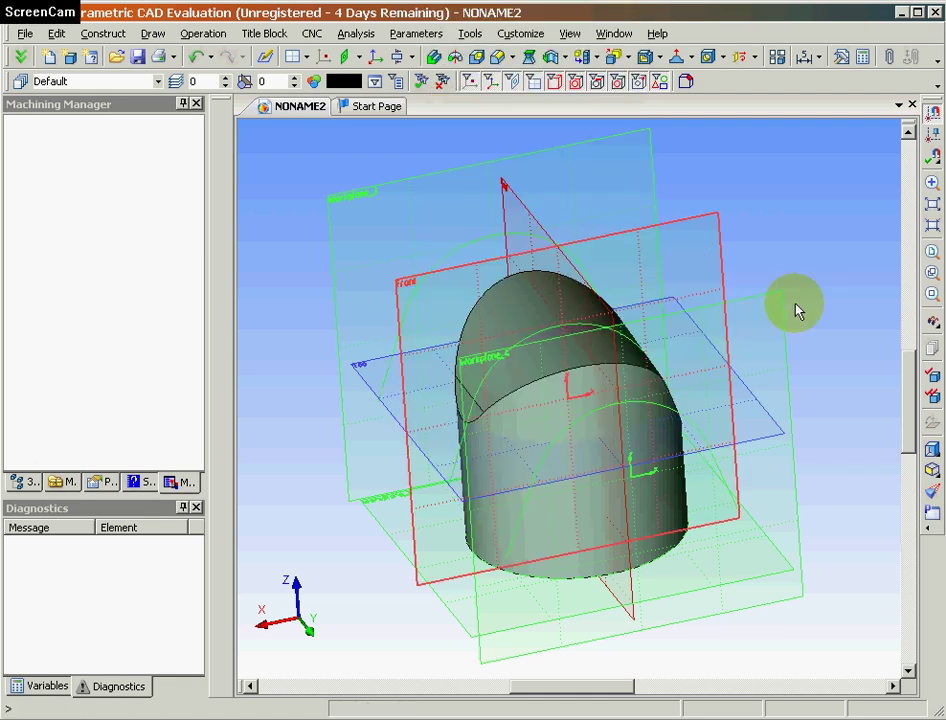
pyautogui.moveTo(794, 500)
pyautogui.mouseDown(button='middle')
pyautogui.moveTo(380, 486)
pyautogui.moveTo(602, 629)
pyautogui.moveTo(796, 544)
pyautogui.moveTo(596, 334)
pyautogui.moveTo(786, 456)
pyautogui.moveTo(828, 535)
pyautogui.moveTo(503, 332)
pyautogui.moveTo(762, 522)
pyautogui.moveTo(792, 511)
pyautogui.moveTo(799, 523)
pyautogui.moveTo(722, 401)
pyautogui.moveTo(800, 460)
pyautogui.moveTo(786, 481)
pyautogui.mouseUp(button='middle')
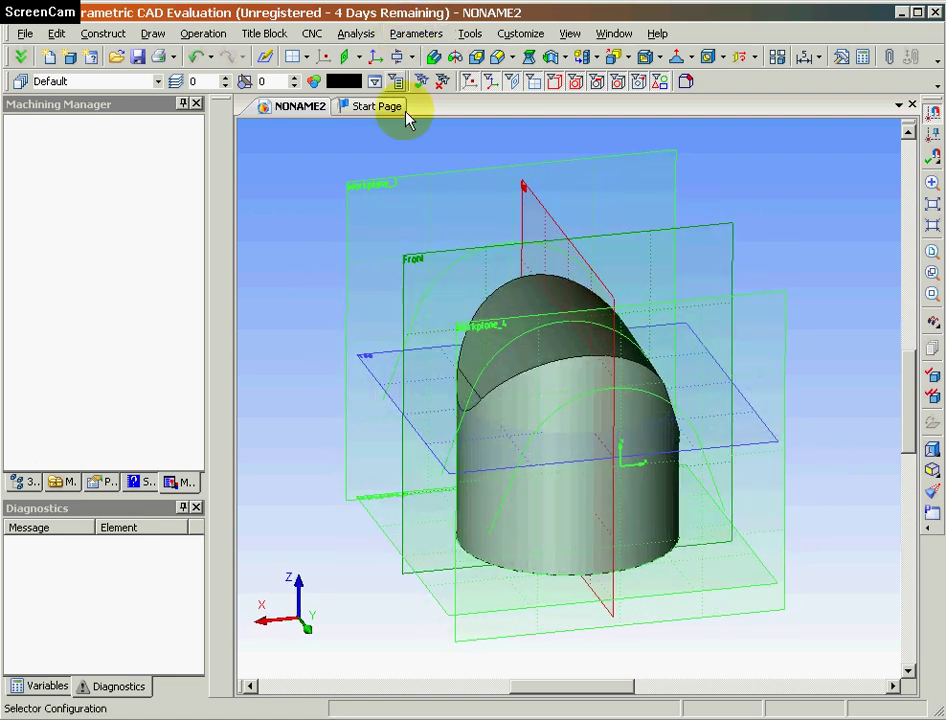
# Step: In Extrusion_1's parameters, enable Taper with a value of 4 on the Operation tab
pyautogui.click(25, 482)
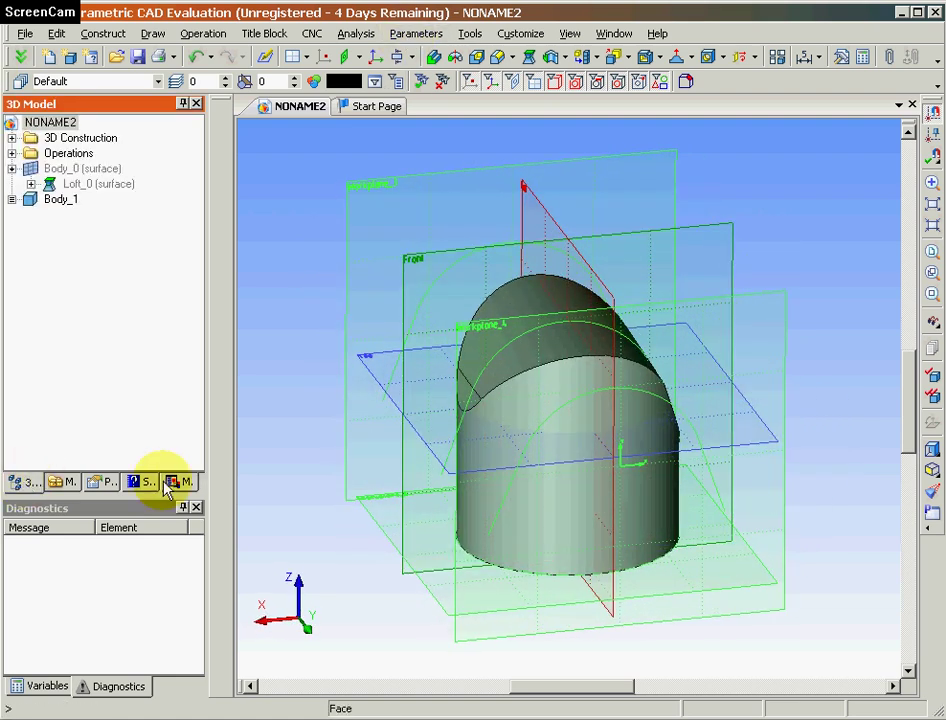
pyautogui.click(11, 200)
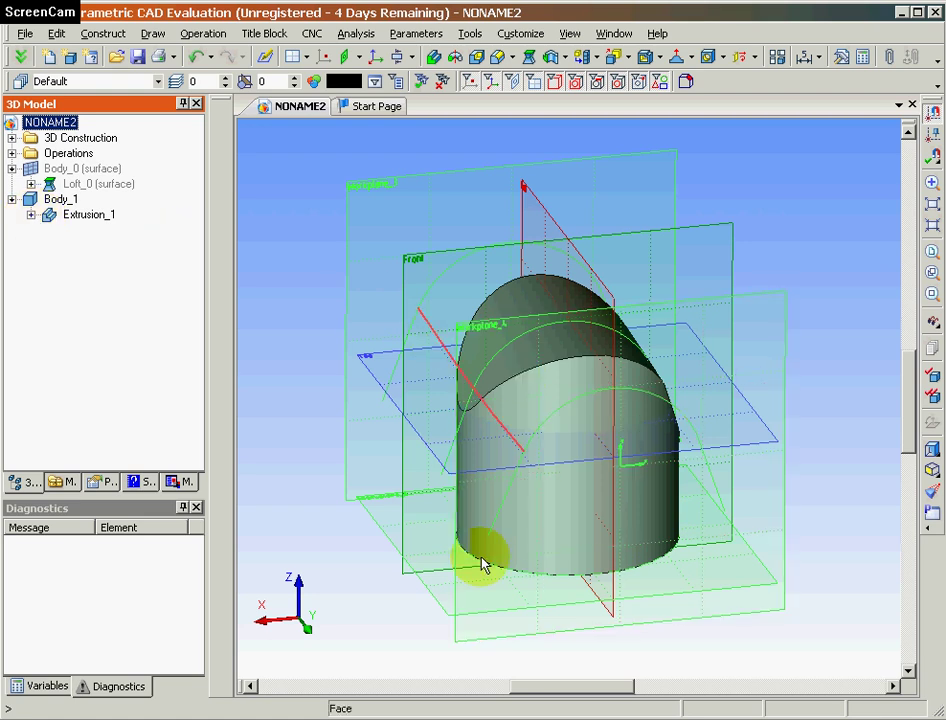
pyautogui.click(31, 214)
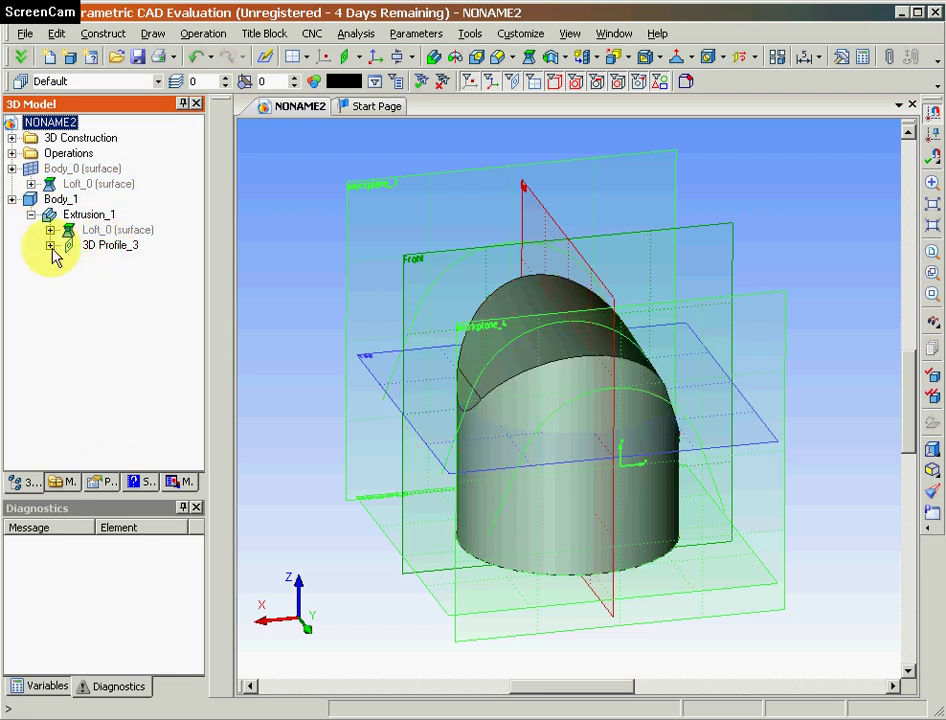
pyautogui.rightClick(80, 214)
pyautogui.click(186, 381)
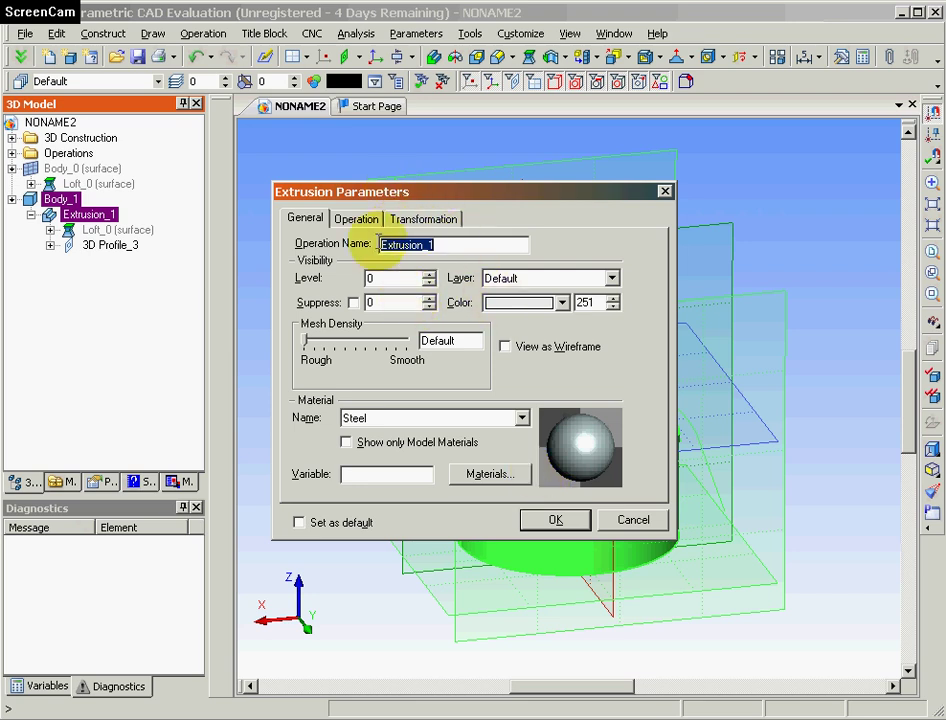
pyautogui.click(358, 220)
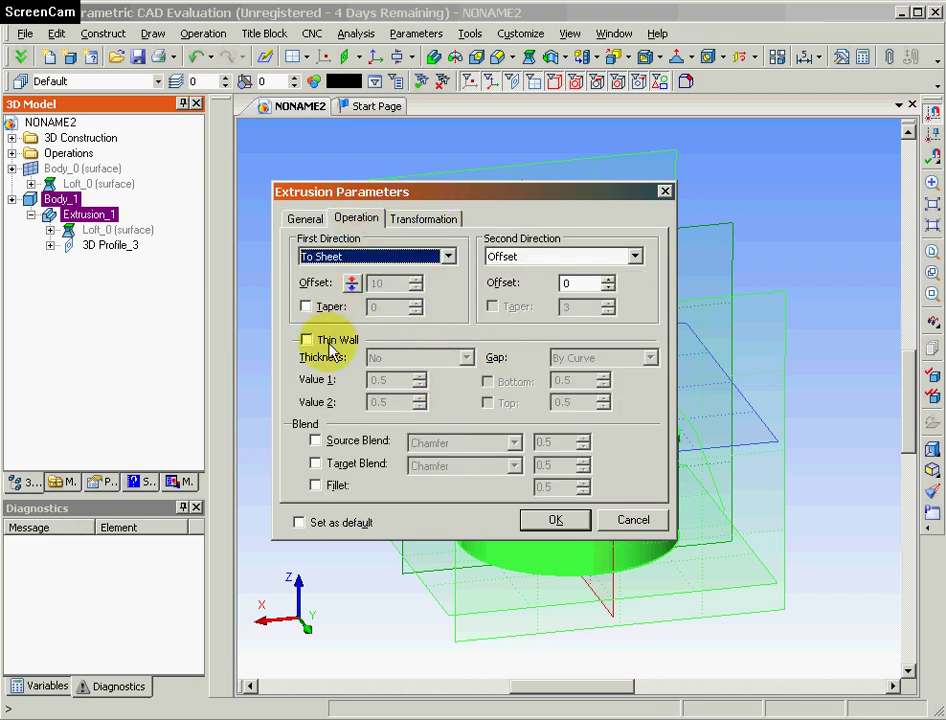
pyautogui.click(306, 307)
pyautogui.doubleClick(374, 307)
pyautogui.write('4')
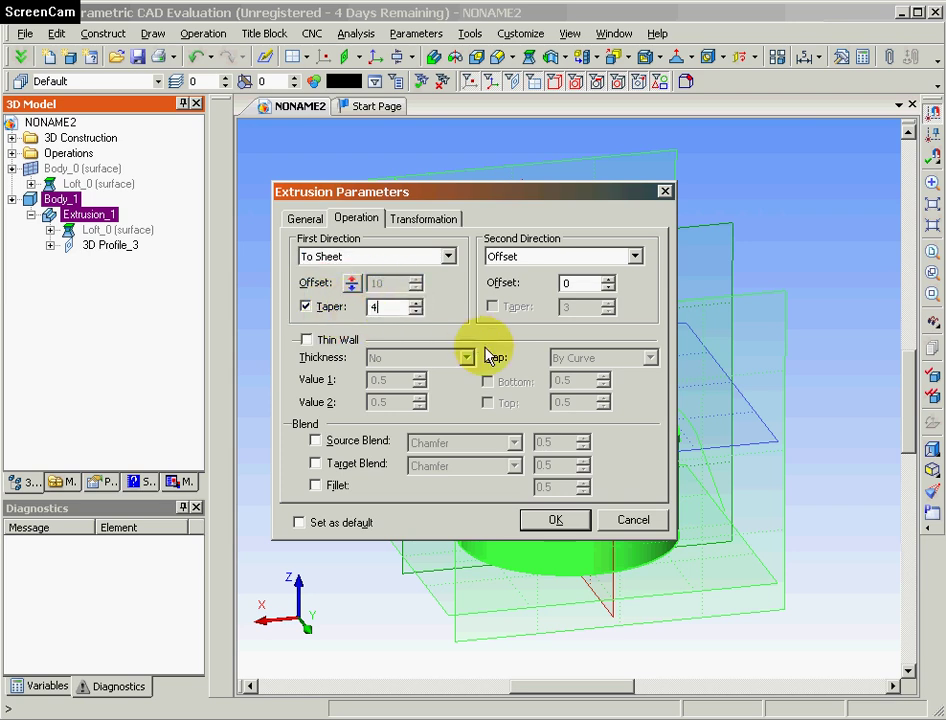
pyautogui.click(555, 520)
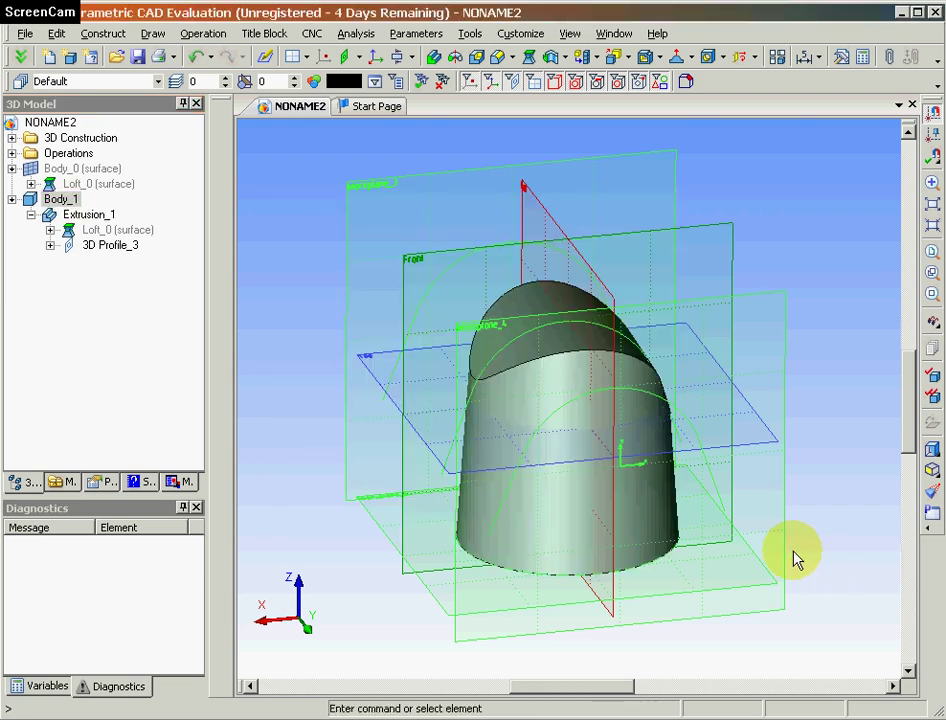
# Step: Shell the body inward 0.06 thick, removing the flat bottom end face, and inspect the hollow
pyautogui.moveTo(764, 674)
pyautogui.mouseDown(button='middle')
pyautogui.moveTo(365, 386)
pyautogui.moveTo(682, 690)
pyautogui.moveTo(429, 471)
pyautogui.moveTo(788, 570)
pyautogui.moveTo(714, 456)
pyautogui.moveTo(581, 158)
pyautogui.mouseUp(button='middle')
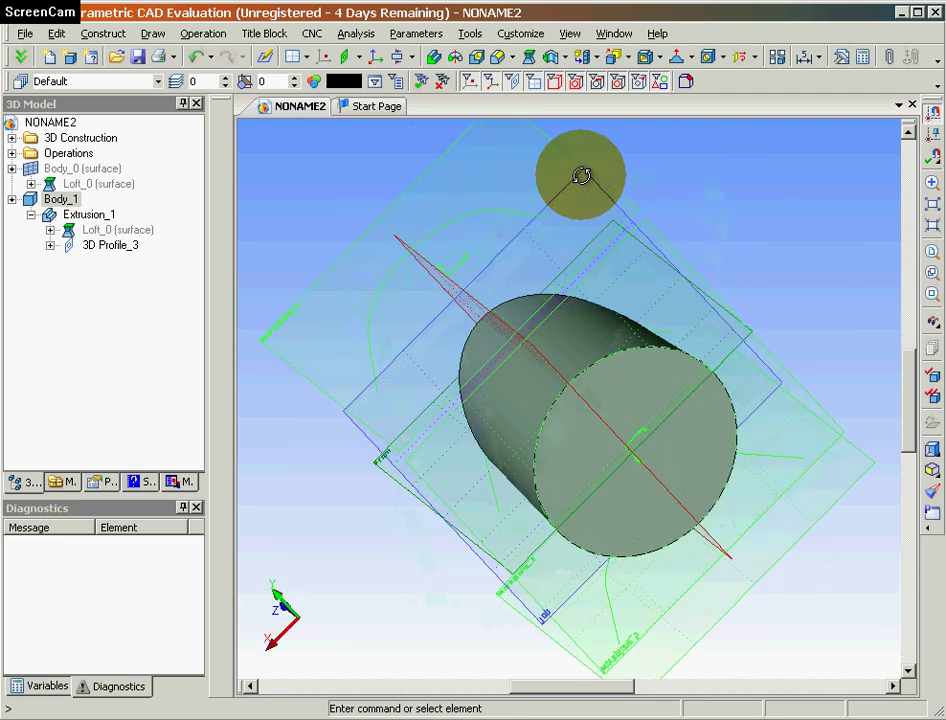
pyautogui.click(650, 57)
pyautogui.click(700, 465)
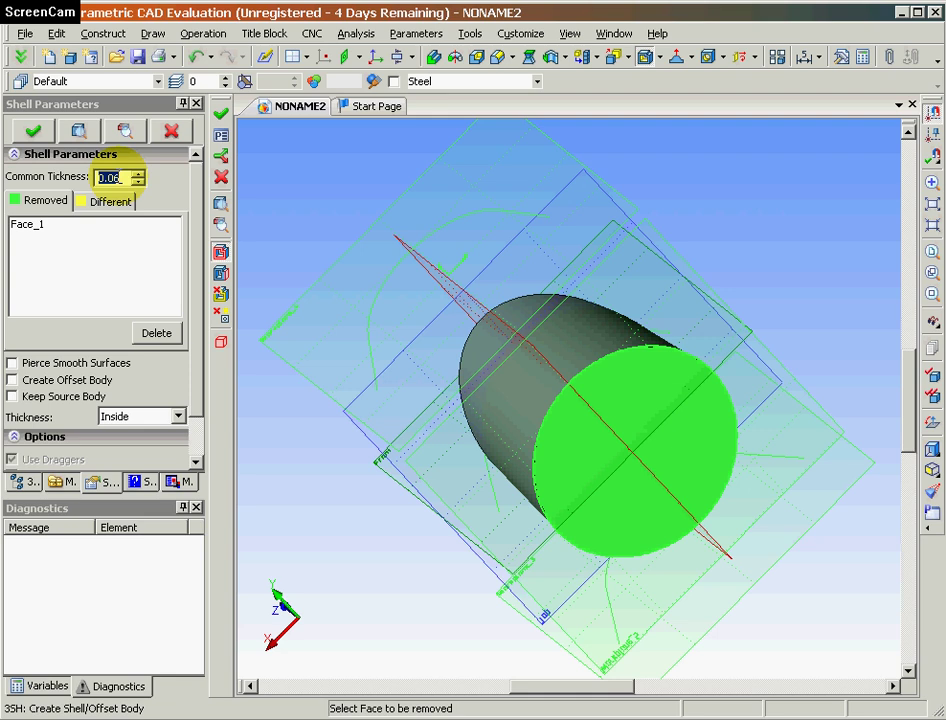
pyautogui.press('Return')
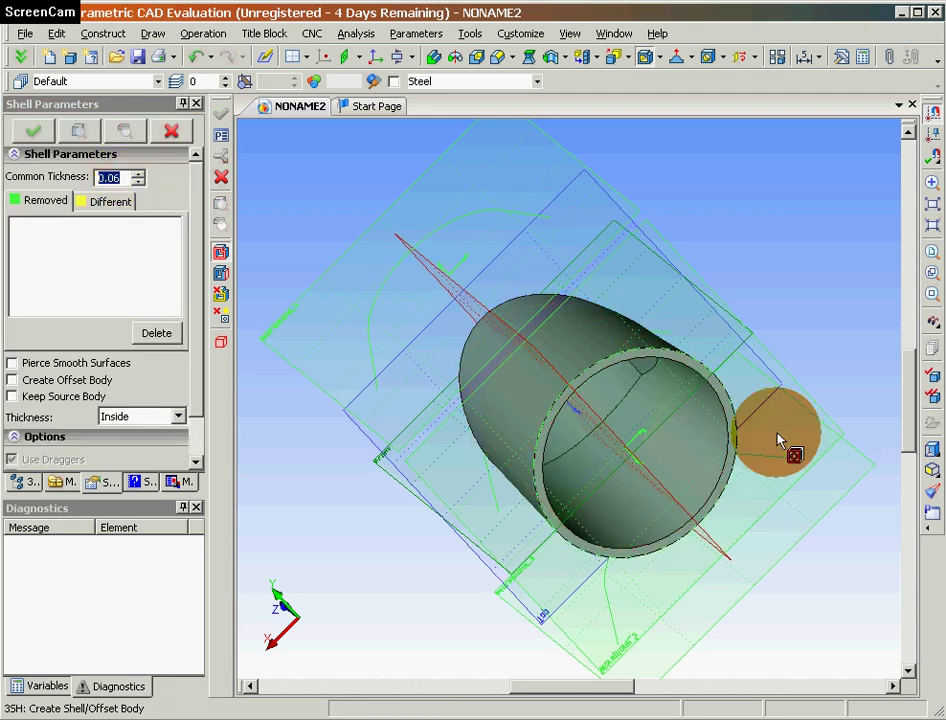
pyautogui.moveTo(779, 440); pyautogui.dragTo(819, 693, button='middle')
pyautogui.moveTo(528, 190); pyautogui.dragTo(702, 350, button='middle')
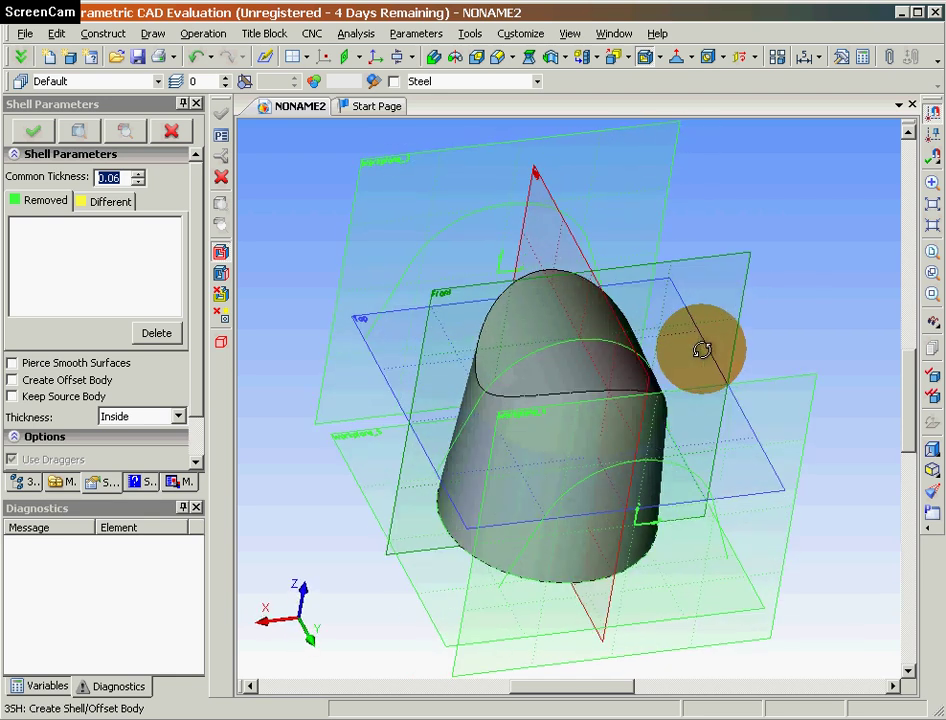
pyautogui.click(15, 57)
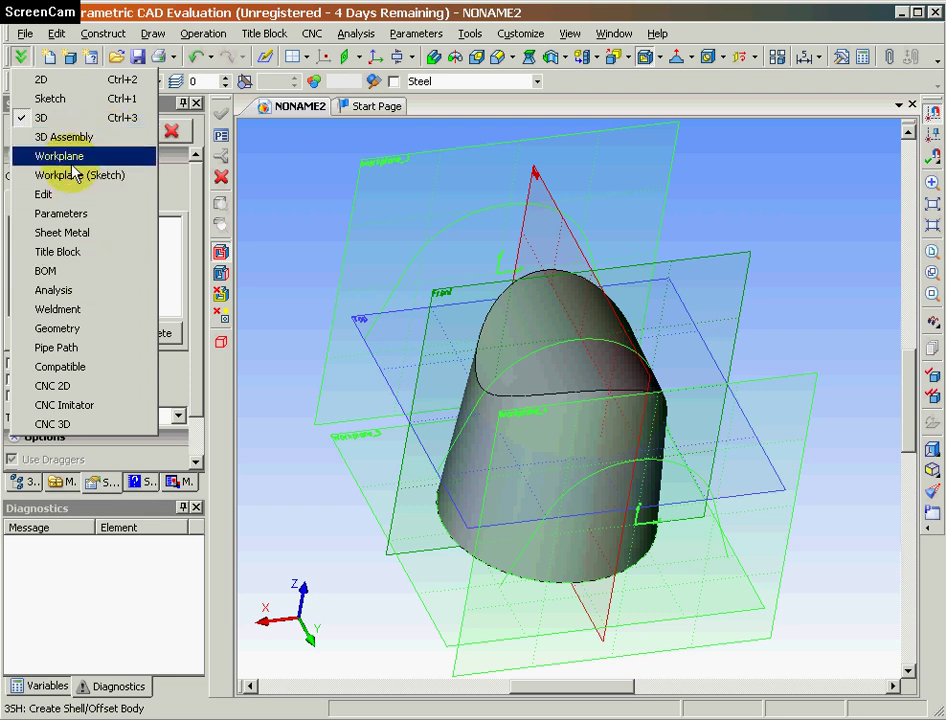
# Step: Switch the toolbar to the Sheet Metal command set, then to Analysis, and orbit the model
pyautogui.click(82, 235)
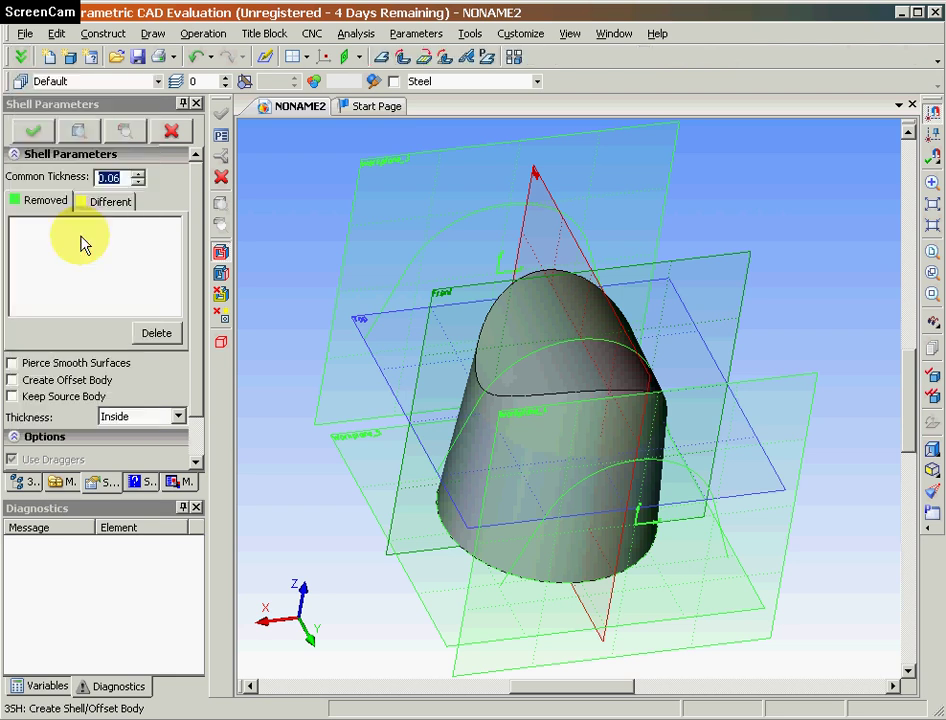
pyautogui.click(22, 60)
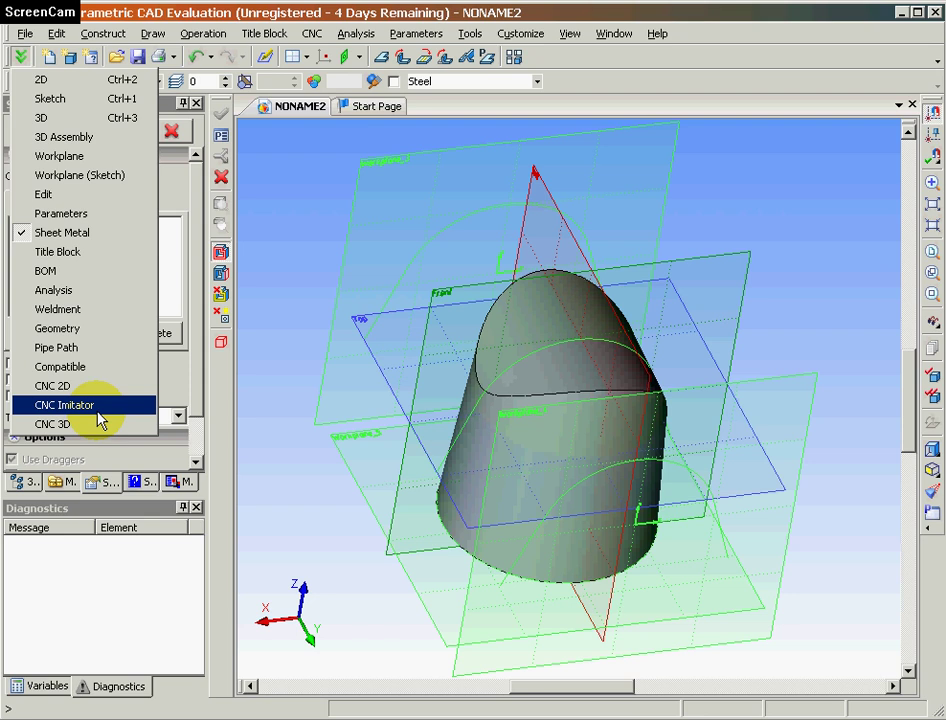
pyautogui.click(99, 292)
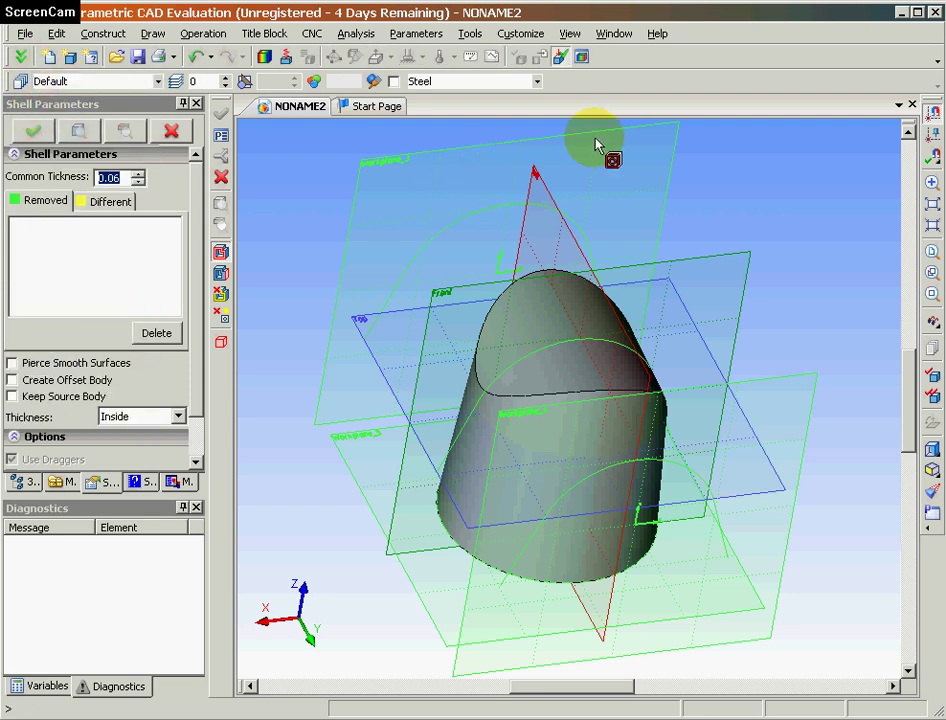
pyautogui.moveTo(722, 308); pyautogui.dragTo(762, 263, button='middle')
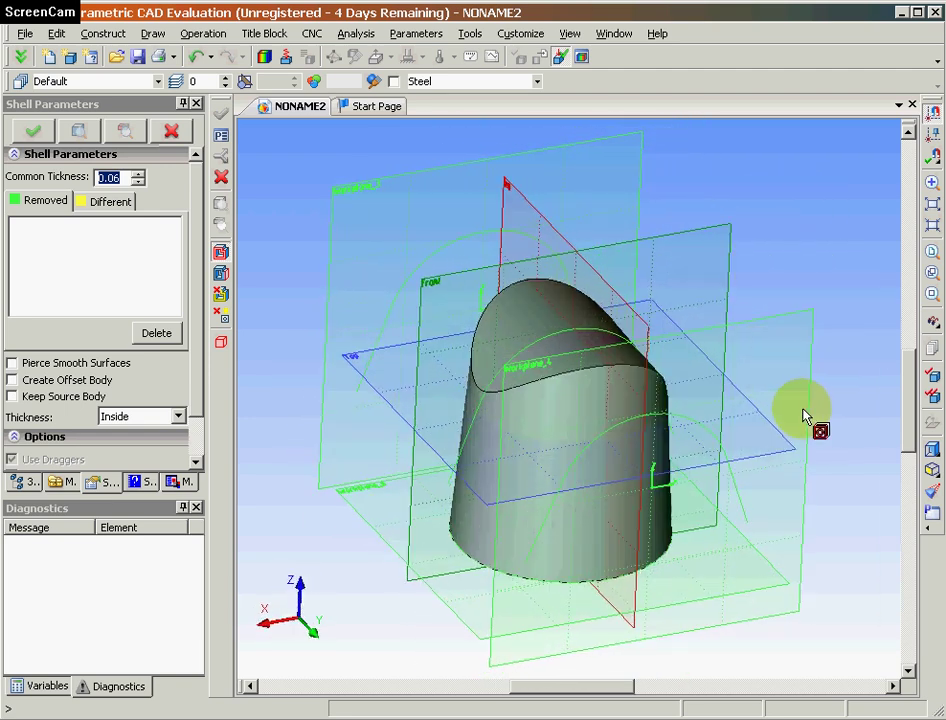
pyautogui.moveTo(807, 363); pyautogui.dragTo(515, 226, button='middle')
# Step: Import cylinder.SLDPRT with the SolidWorks Files type and orbit to view the cylinders end-on
pyautogui.click(24, 33)
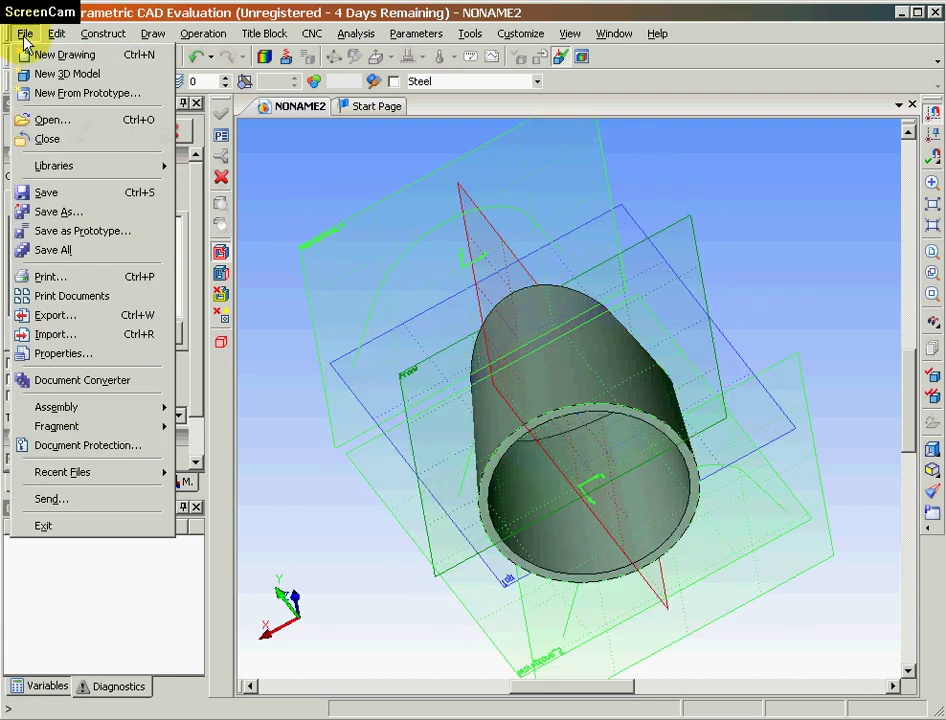
pyautogui.click(70, 338)
pyautogui.click(482, 530)
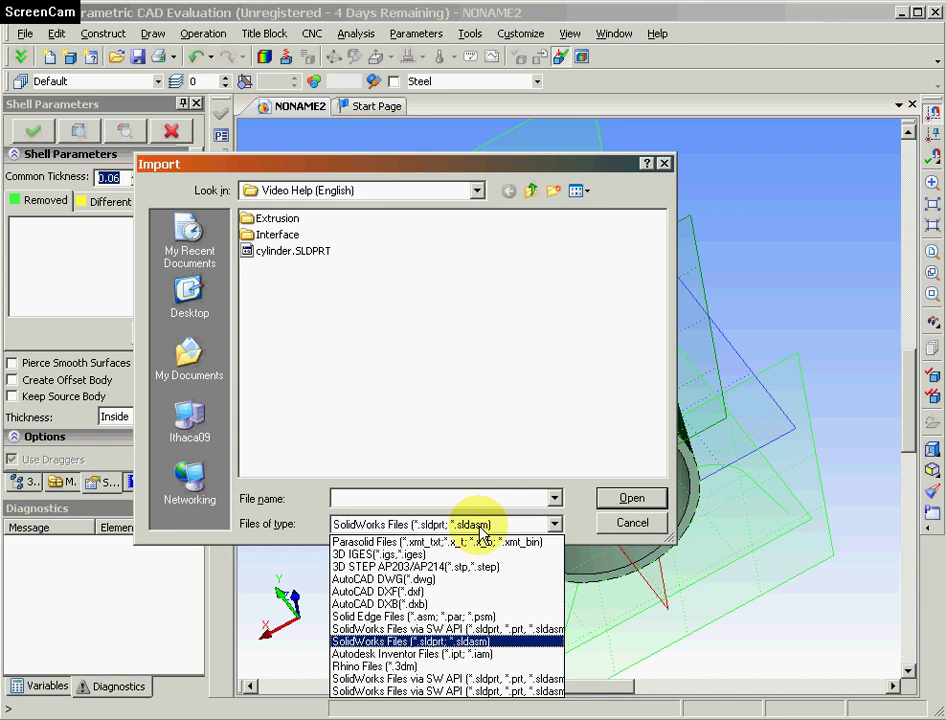
pyautogui.click(481, 641)
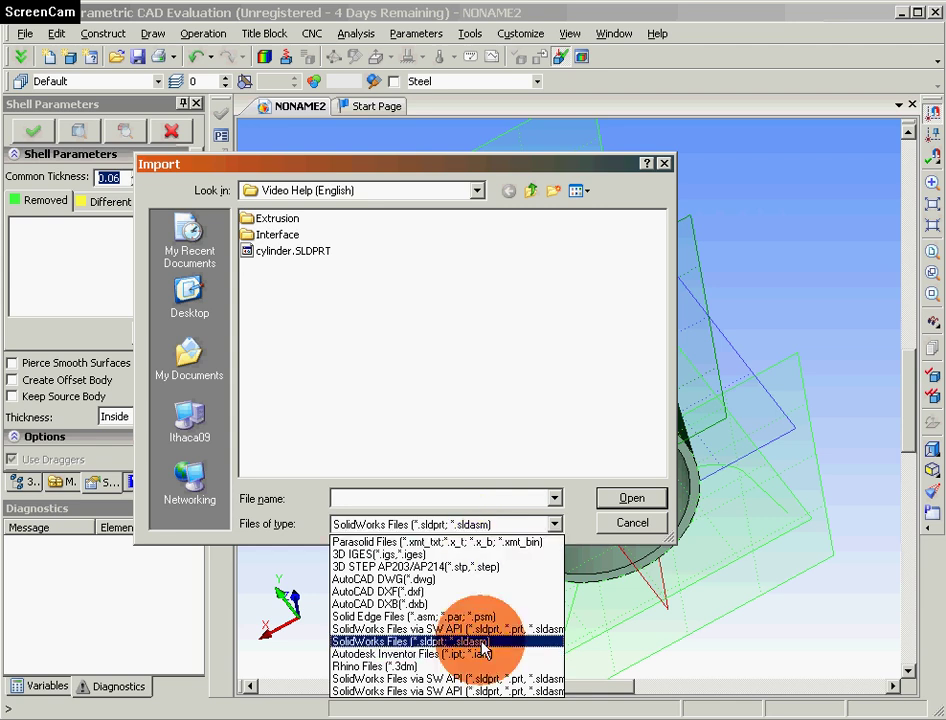
pyautogui.click(296, 254)
pyautogui.click(632, 498)
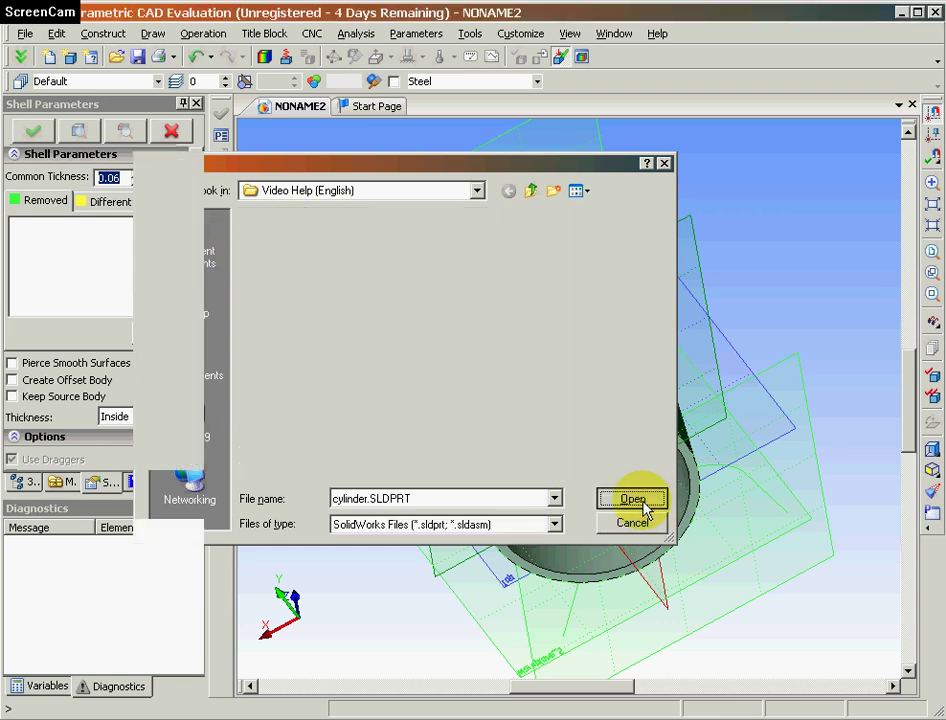
pyautogui.moveTo(645, 510); pyautogui.dragTo(473, 449, button='middle')
pyautogui.moveTo(695, 438); pyautogui.dragTo(560, 390)
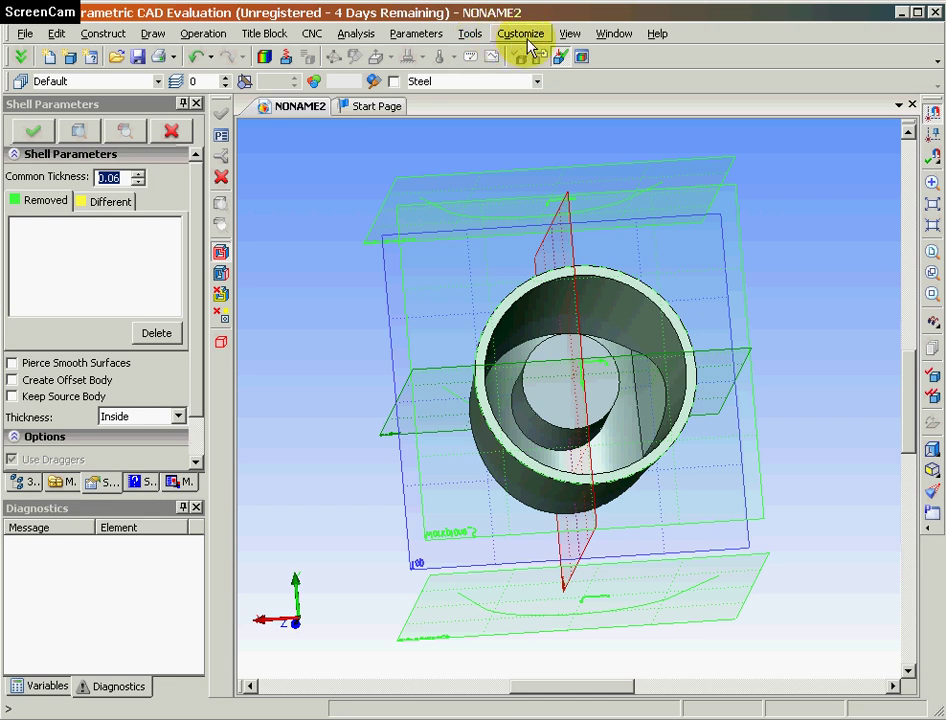
# Step: Begin a 3D mate by picking the shell, then undo and redo that step
pyautogui.click(470, 33)
pyautogui.moveTo(487, 139)
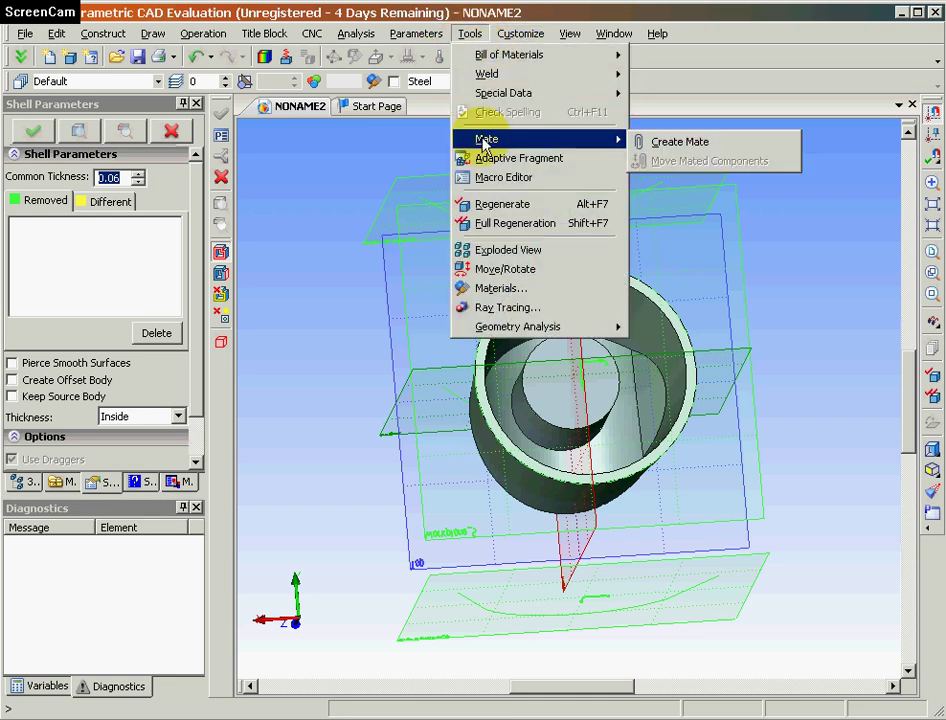
pyautogui.click(729, 145)
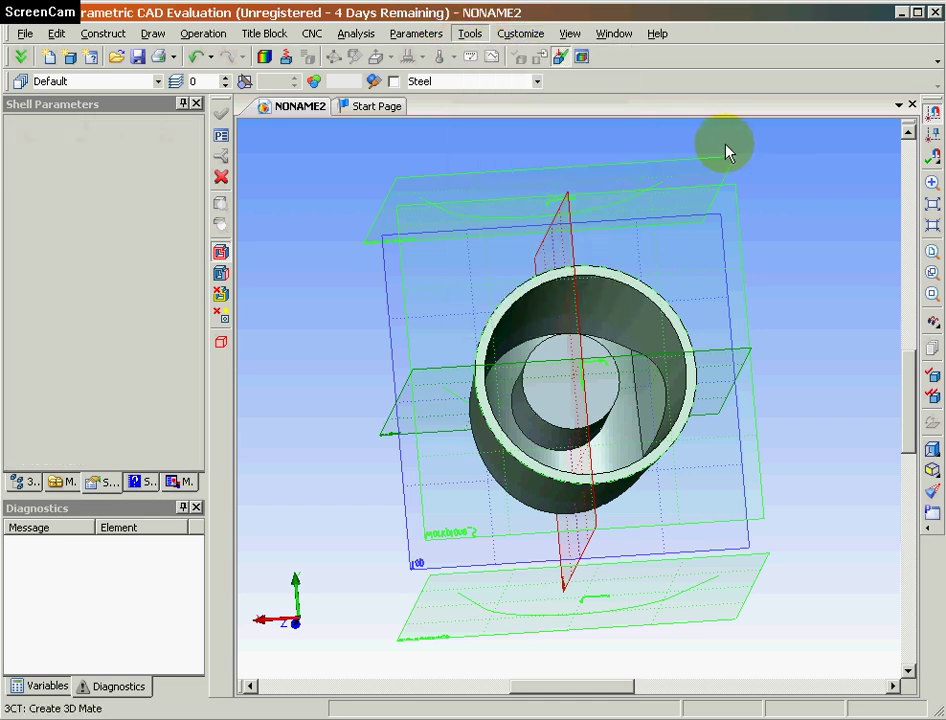
pyautogui.click(679, 329)
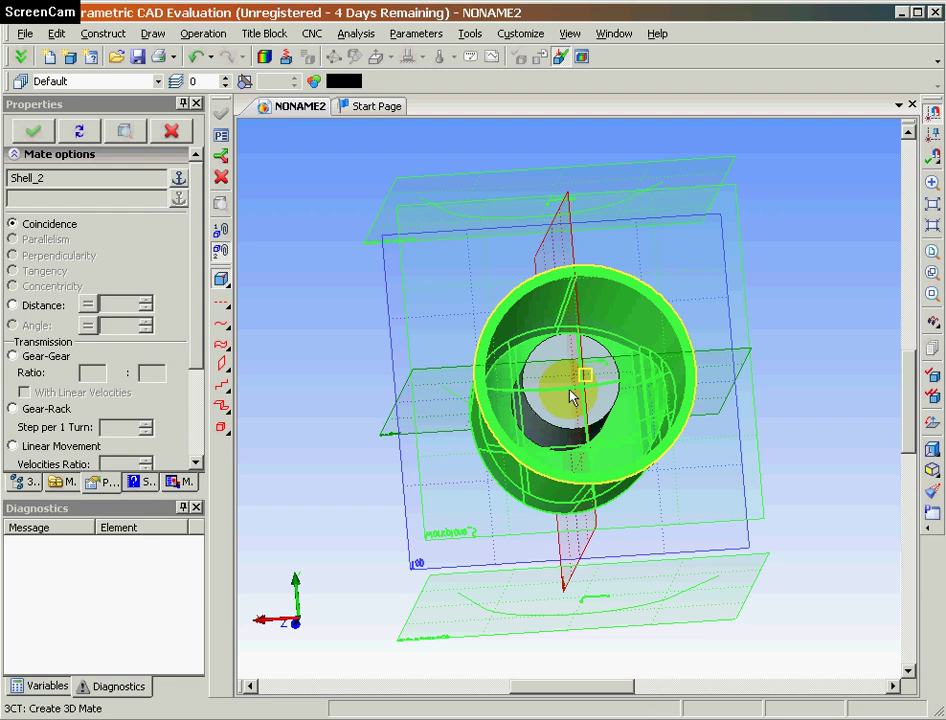
pyautogui.moveTo(571, 410); pyautogui.dragTo(815, 528, button='middle')
pyautogui.moveTo(693, 560); pyautogui.dragTo(450, 250, button='middle')
pyautogui.click(195, 57)
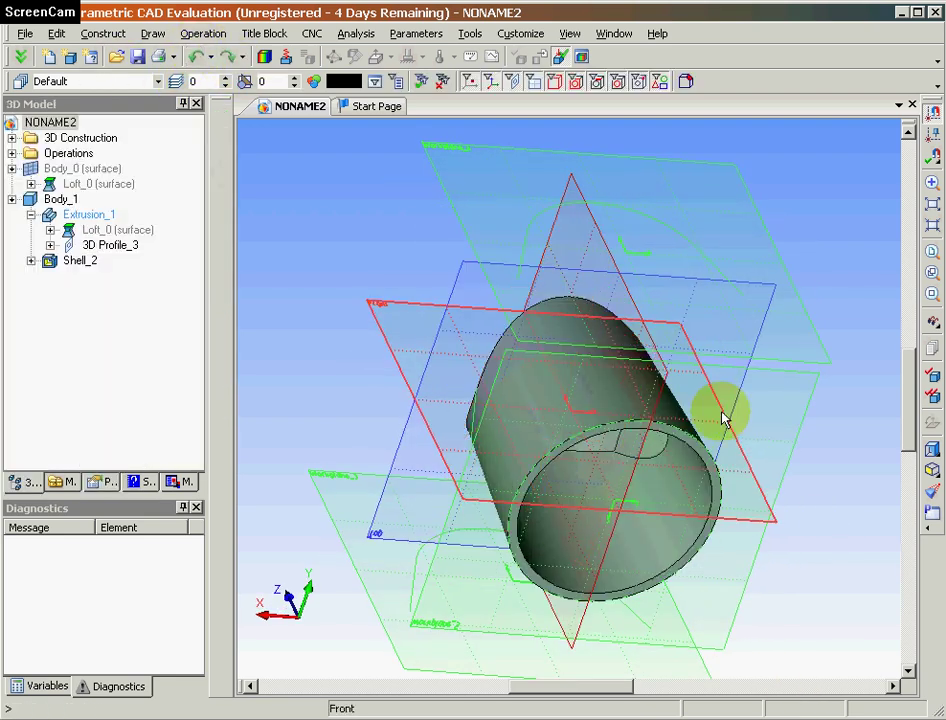
pyautogui.moveTo(825, 505); pyautogui.dragTo(507, 237, button='middle')
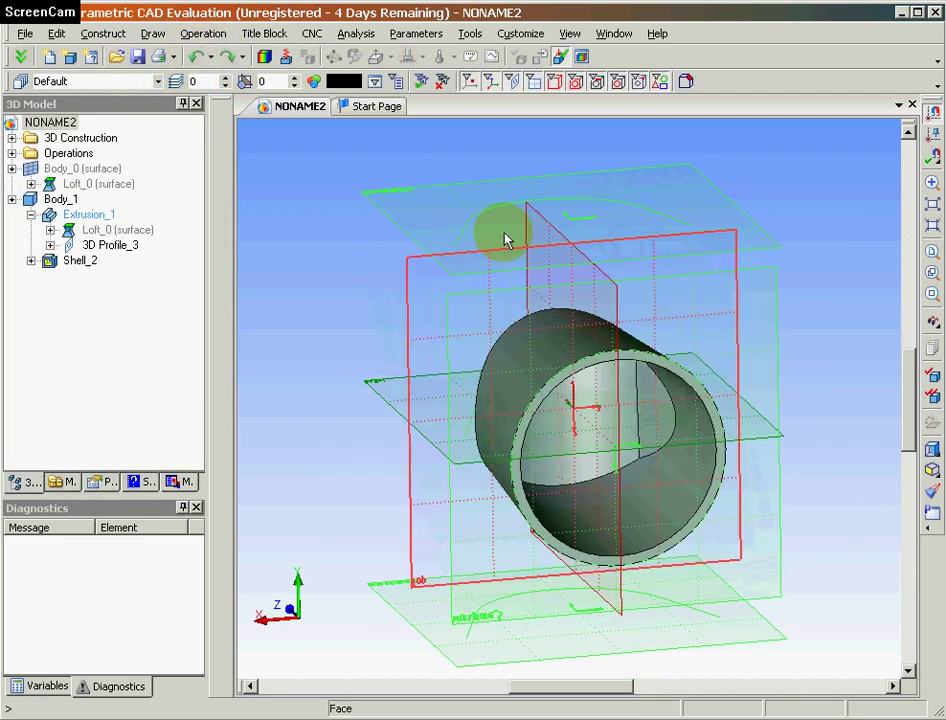
pyautogui.click(232, 57)
pyautogui.moveTo(770, 515); pyautogui.dragTo(733, 474, button='middle')
# Step: Start a new mate between Shell_2 and Imported_3, inspect it, then undo the mate
pyautogui.click(469, 33)
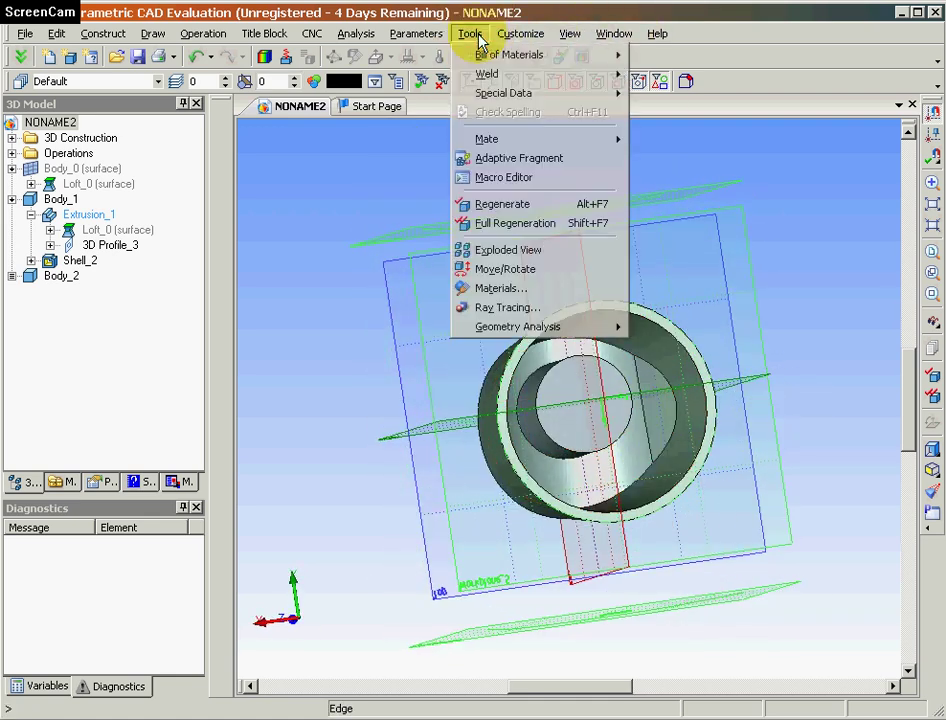
pyautogui.moveTo(500, 139)
pyautogui.click(690, 142)
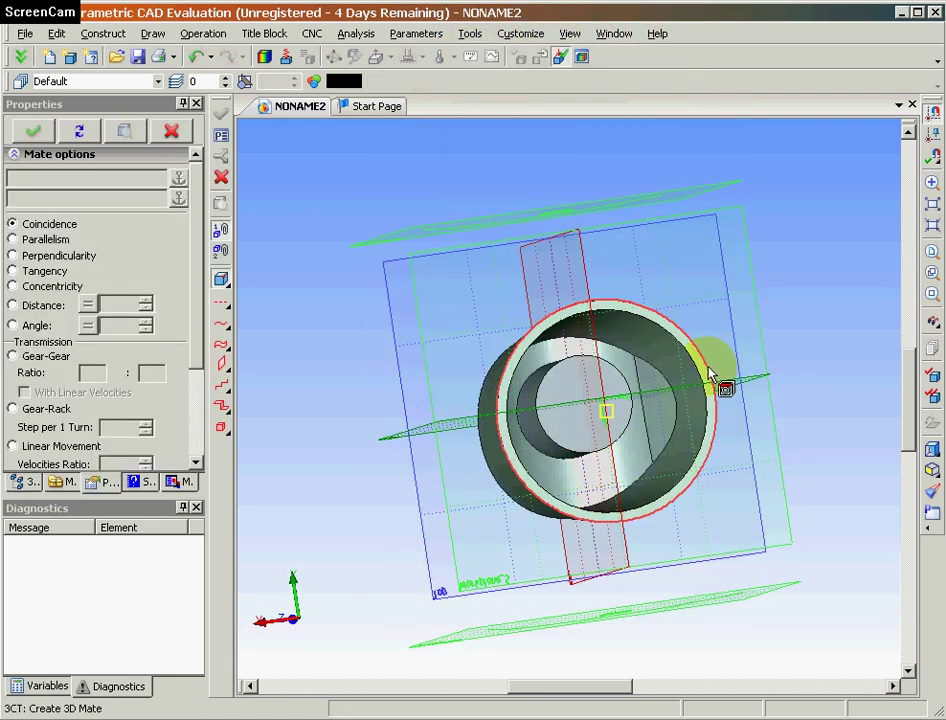
pyautogui.click(708, 375)
pyautogui.click(617, 447)
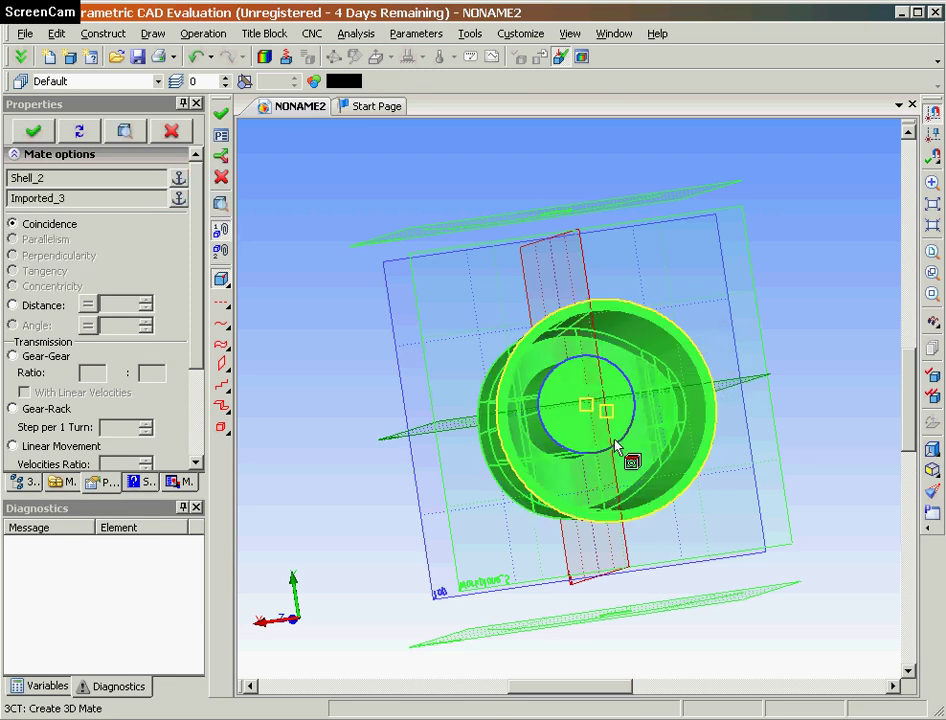
pyautogui.moveTo(819, 477); pyautogui.dragTo(596, 500, button='middle')
pyautogui.moveTo(727, 536); pyautogui.dragTo(706, 494, button='middle')
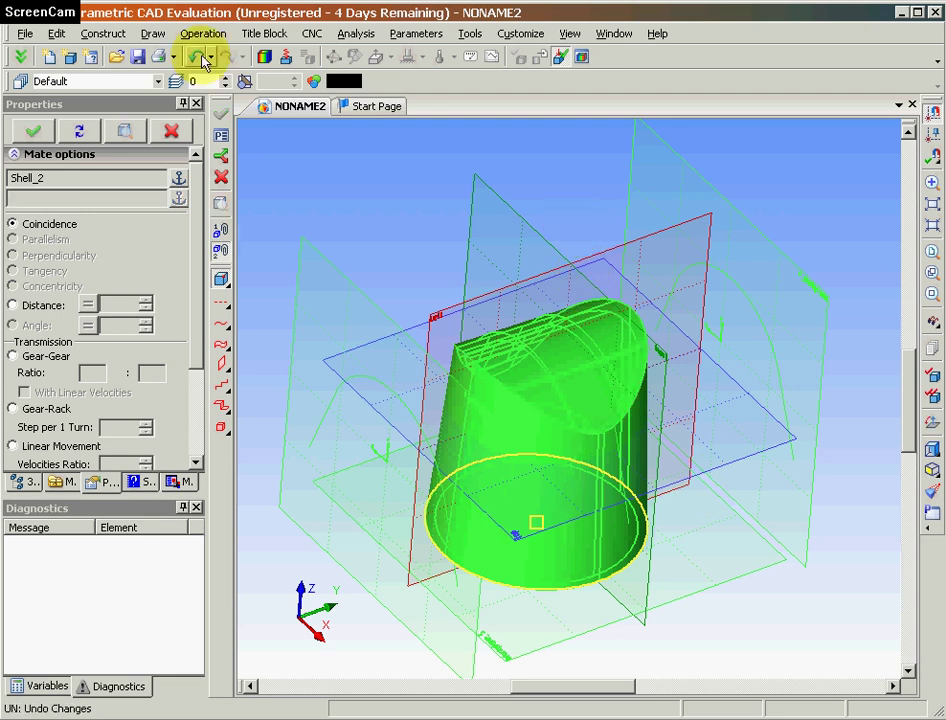
pyautogui.click(38, 131)
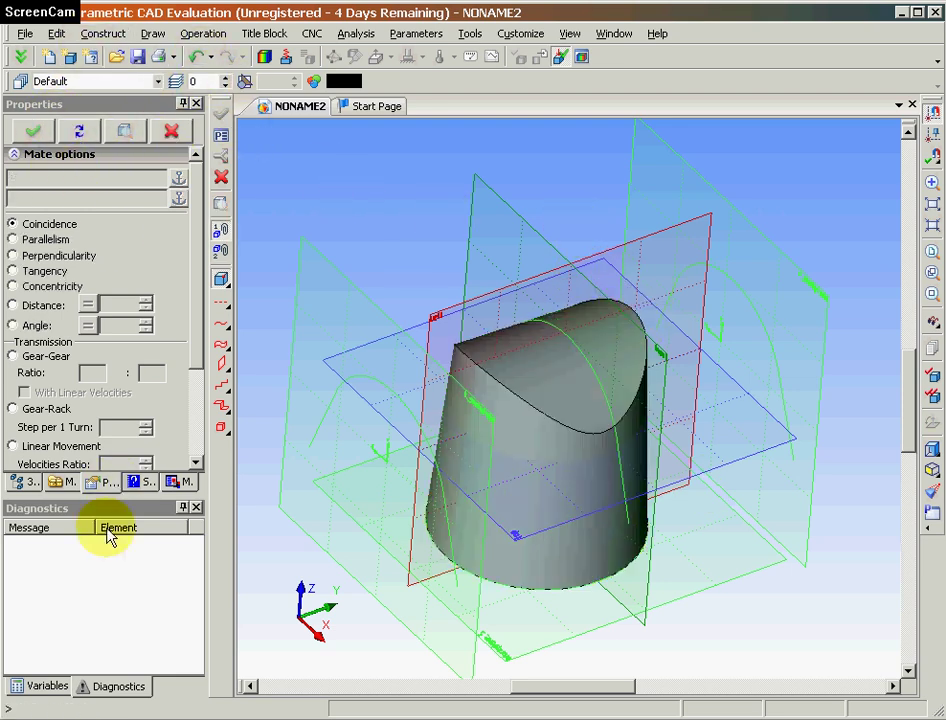
# Step: Open Washer Normal and Large from ISO Plain Washers in its own tab, then return to NONAME2
pyautogui.click(62, 481)
pyautogui.scroll(3, 198, 378)
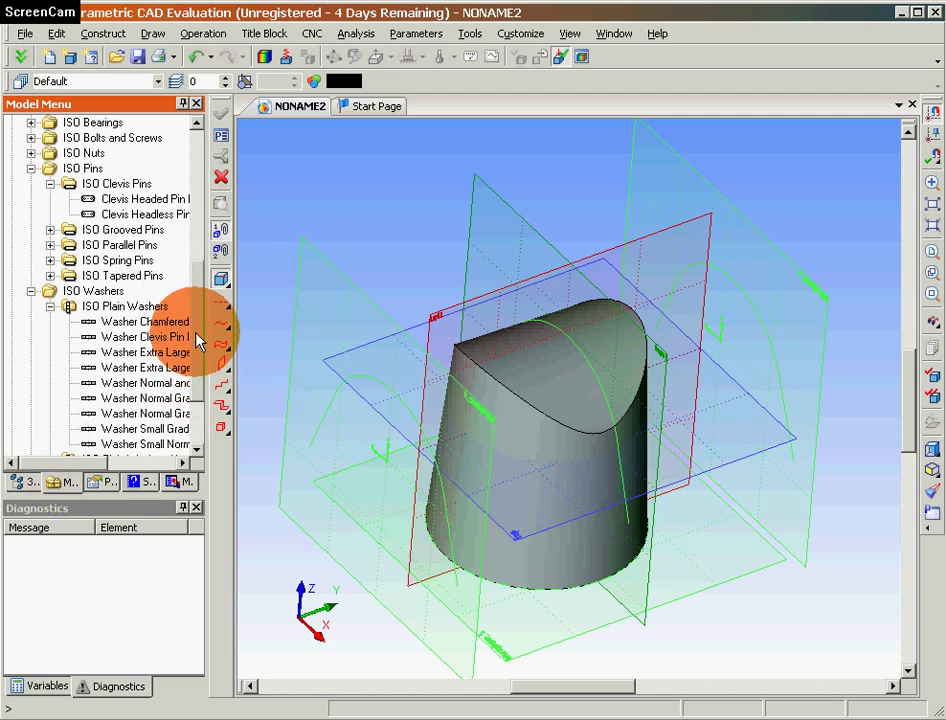
pyautogui.scroll(-2, 190, 375)
pyautogui.rightClick(117, 322)
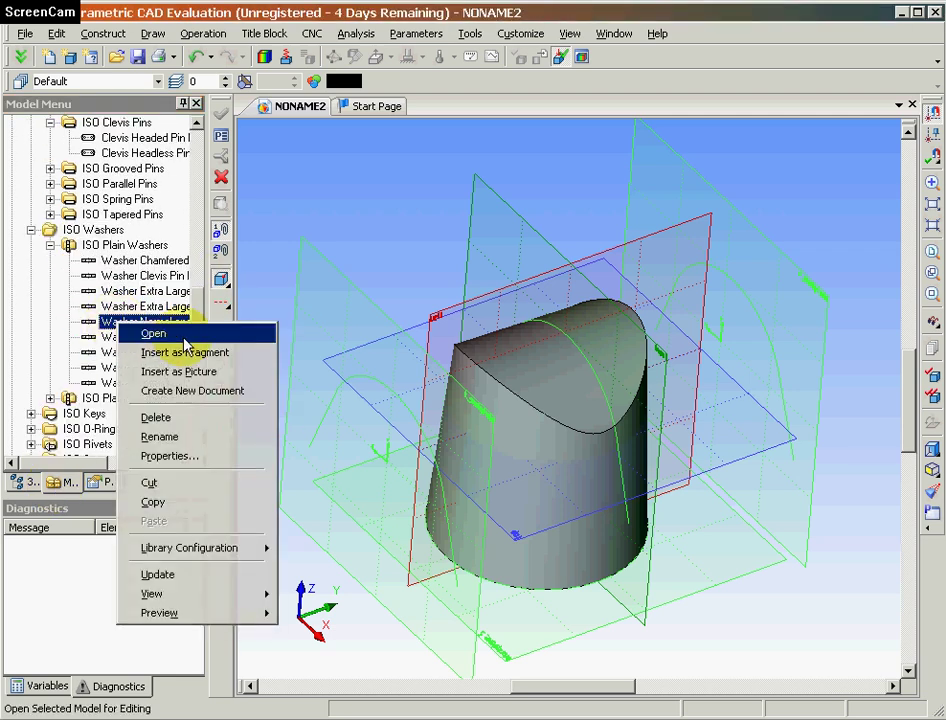
pyautogui.click(194, 336)
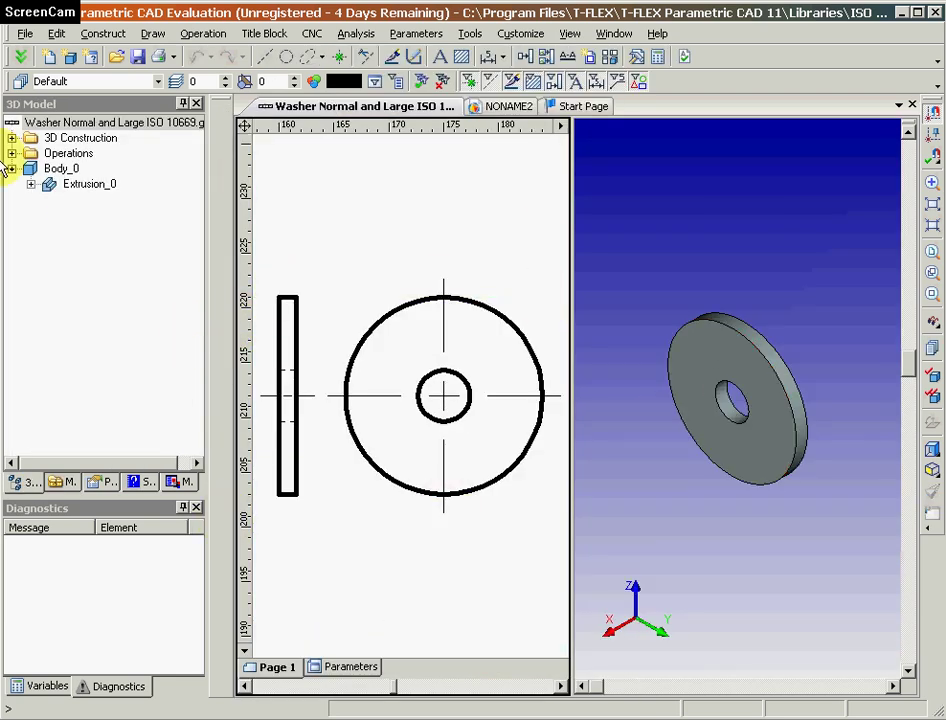
pyautogui.click(510, 106)
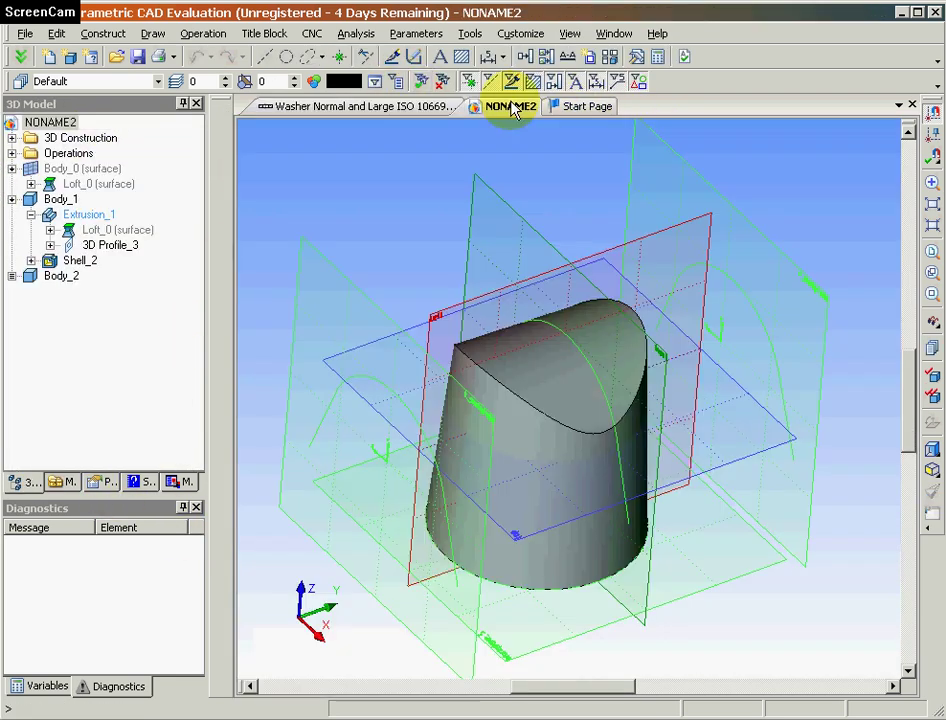
pyautogui.click(66, 482)
# Step: Insert the ISO 10669 washer as a size 8.8 fragment, then minimise T-FLEX CAD
pyautogui.rightClick(124, 321)
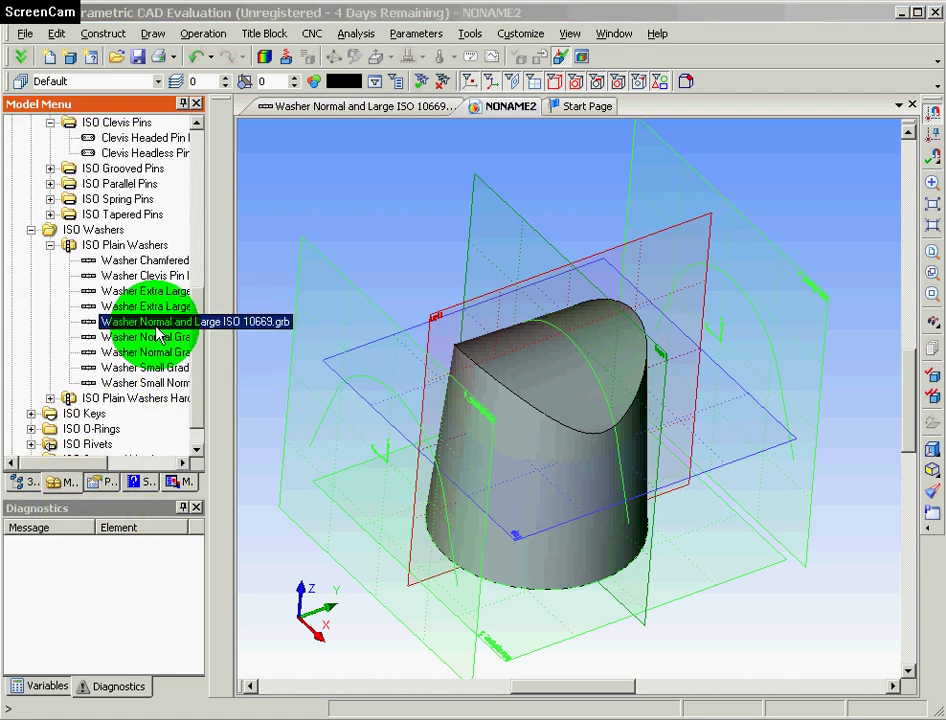
pyautogui.click(242, 358)
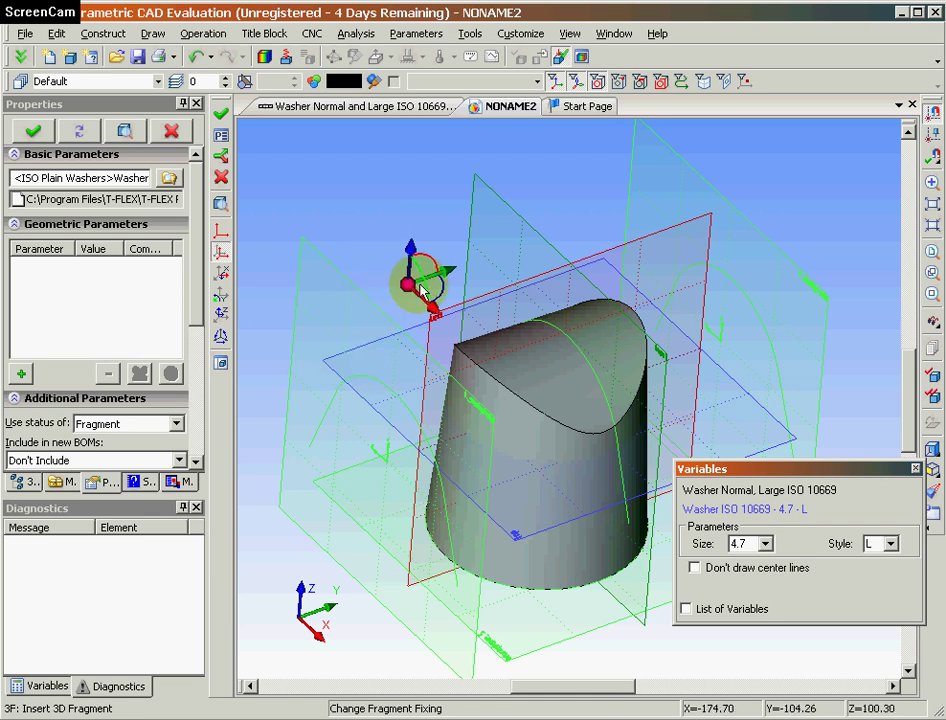
pyautogui.click(410, 226)
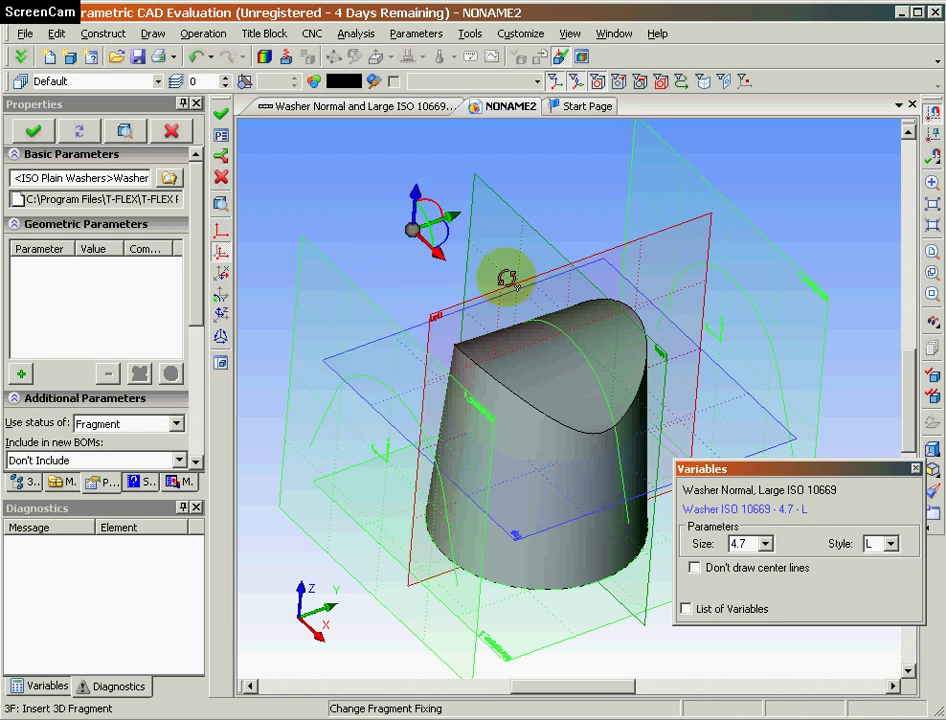
pyautogui.click(764, 545)
pyautogui.click(756, 684)
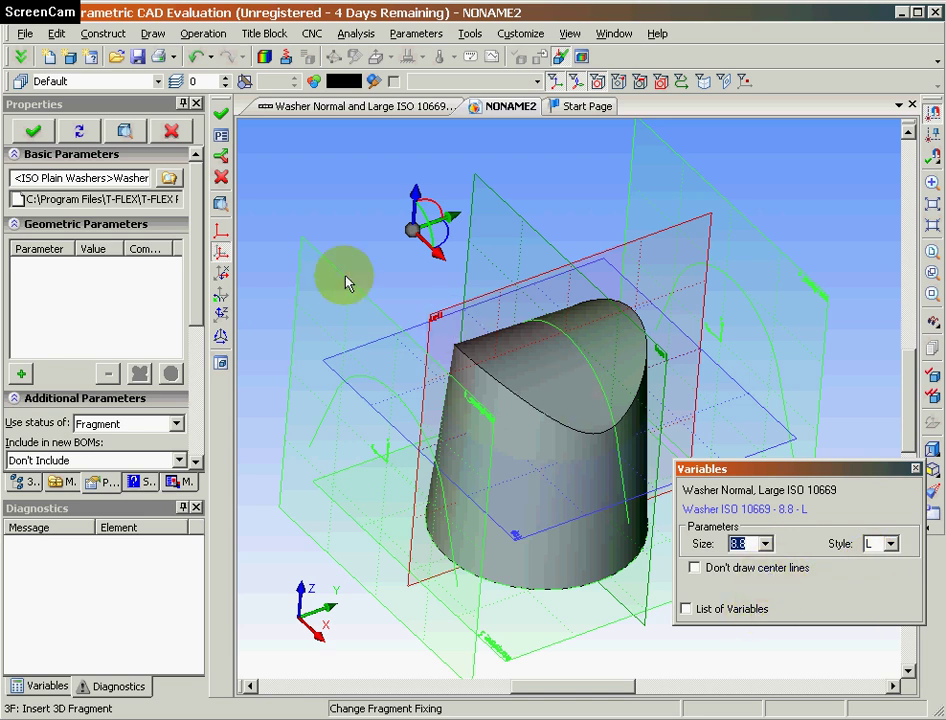
pyautogui.click(33, 136)
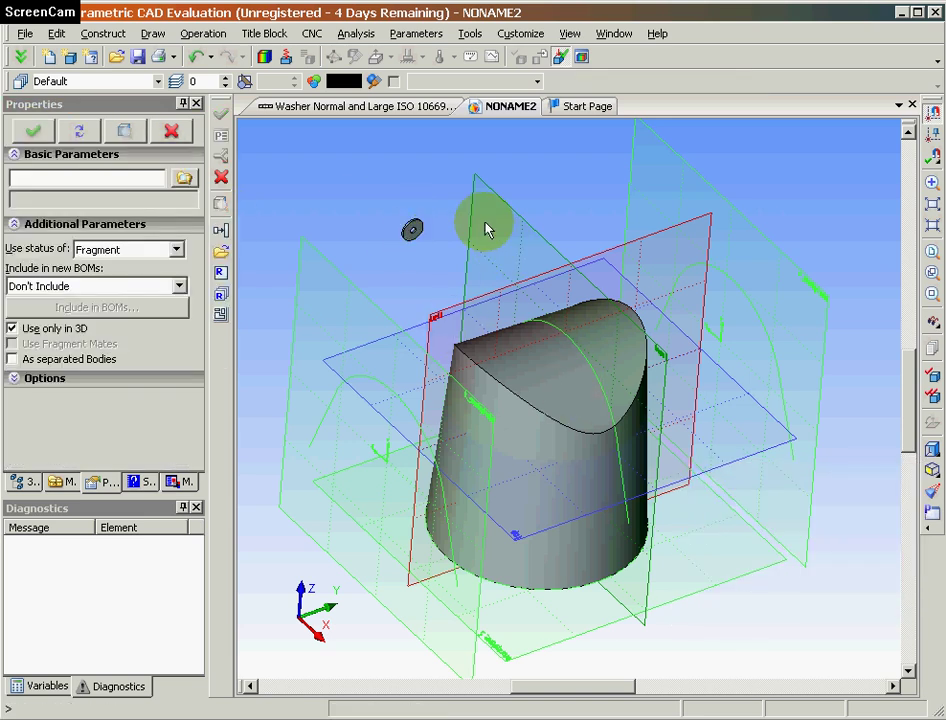
pyautogui.moveTo(487, 230); pyautogui.dragTo(437, 419, button='right')
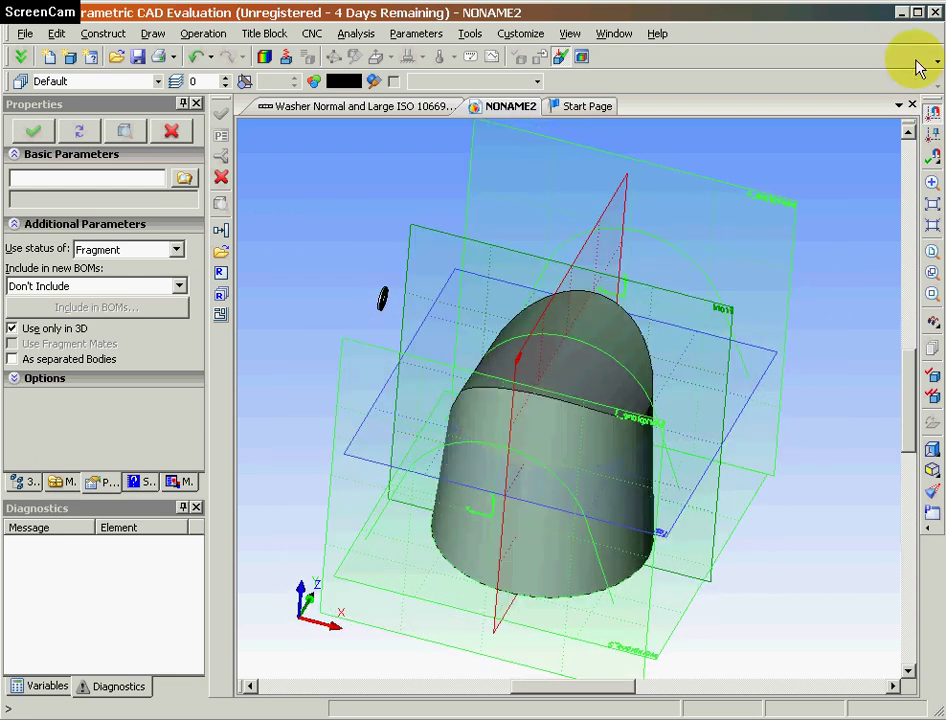
pyautogui.click(901, 13)
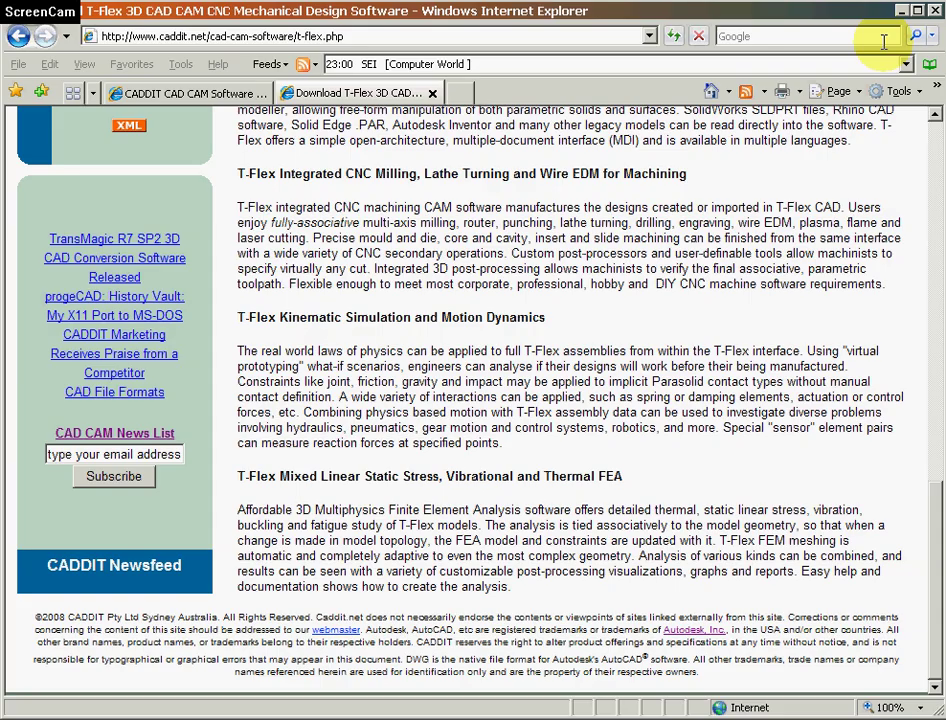
# Step: Browse the CADDIT progeCAD and AutoCAD Forum, then go back to the T-Flex tab's Products menu
pyautogui.click(255, 93)
pyautogui.click(300, 93)
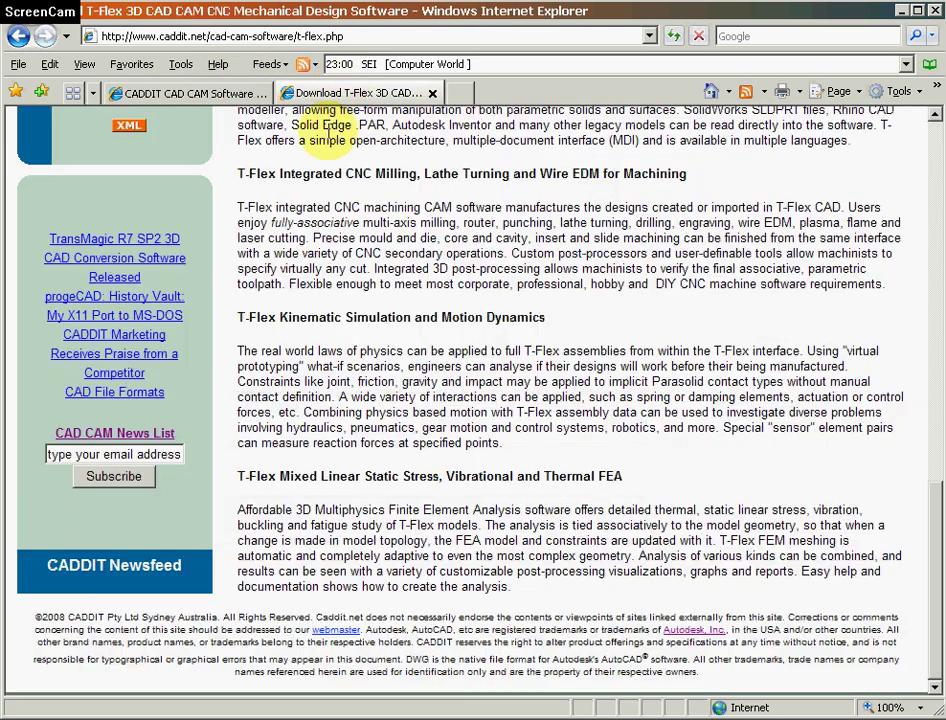
pyautogui.scroll(6, 340, 207)
pyautogui.scroll(3, 340, 207)
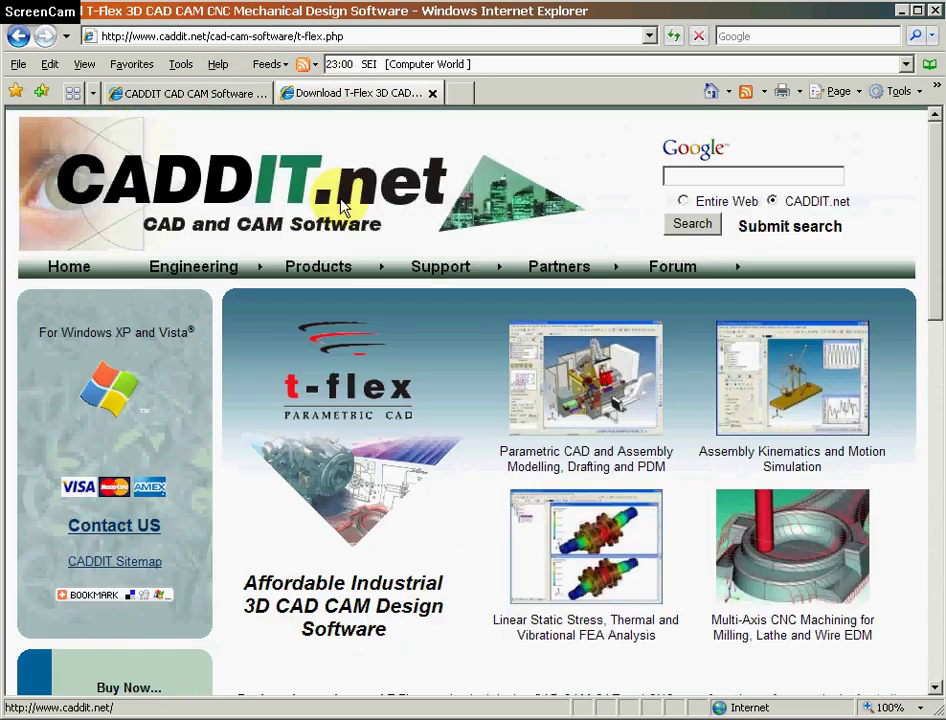
pyautogui.click(230, 96)
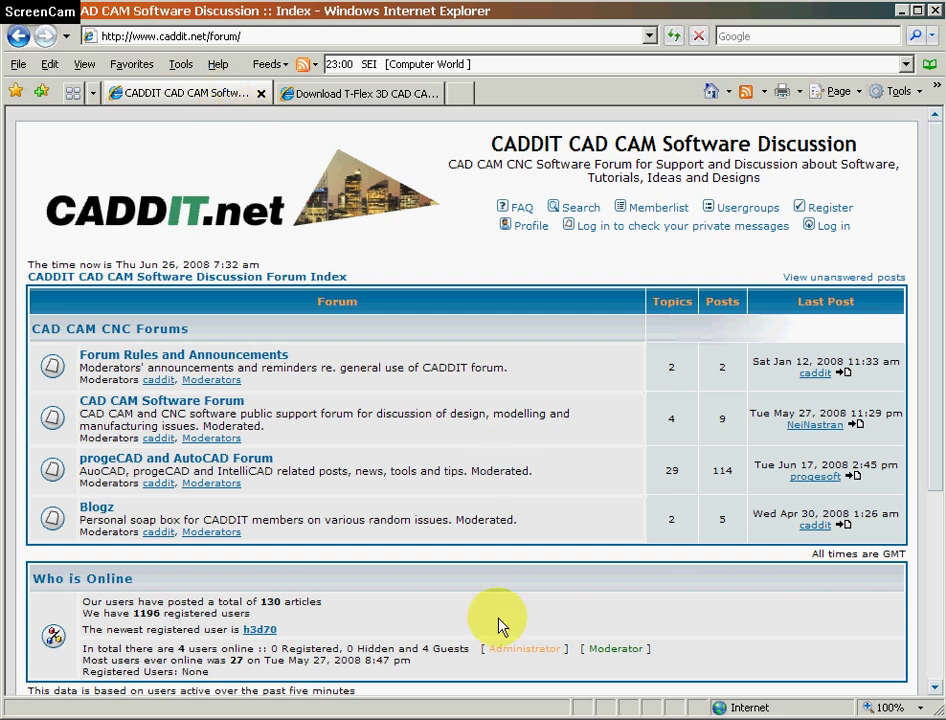
pyautogui.click(225, 462)
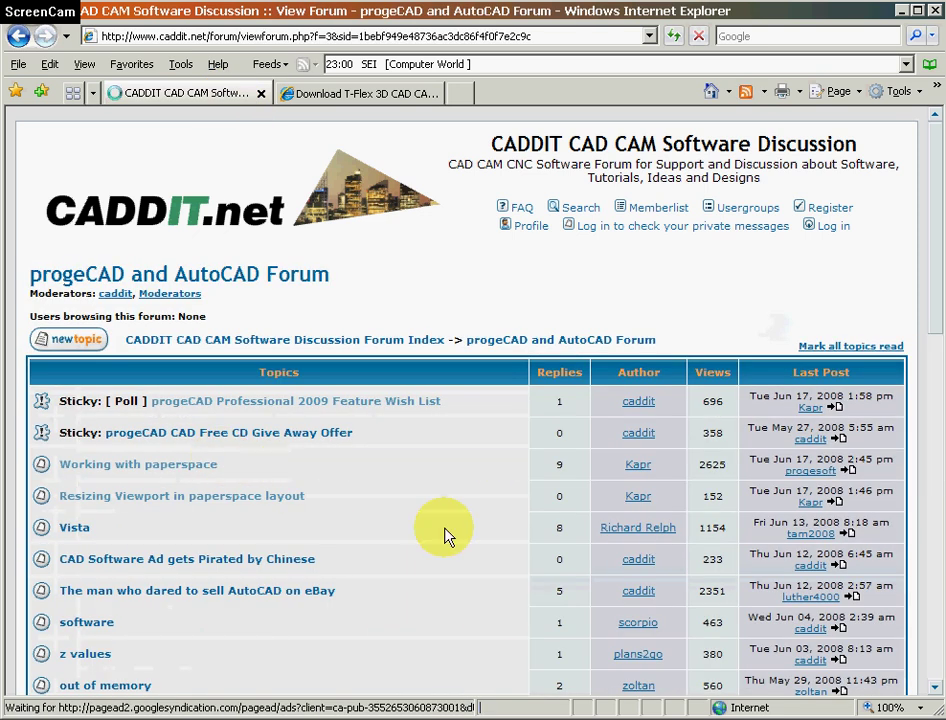
pyautogui.scroll(-5, 450, 530)
pyautogui.scroll(5, 450, 530)
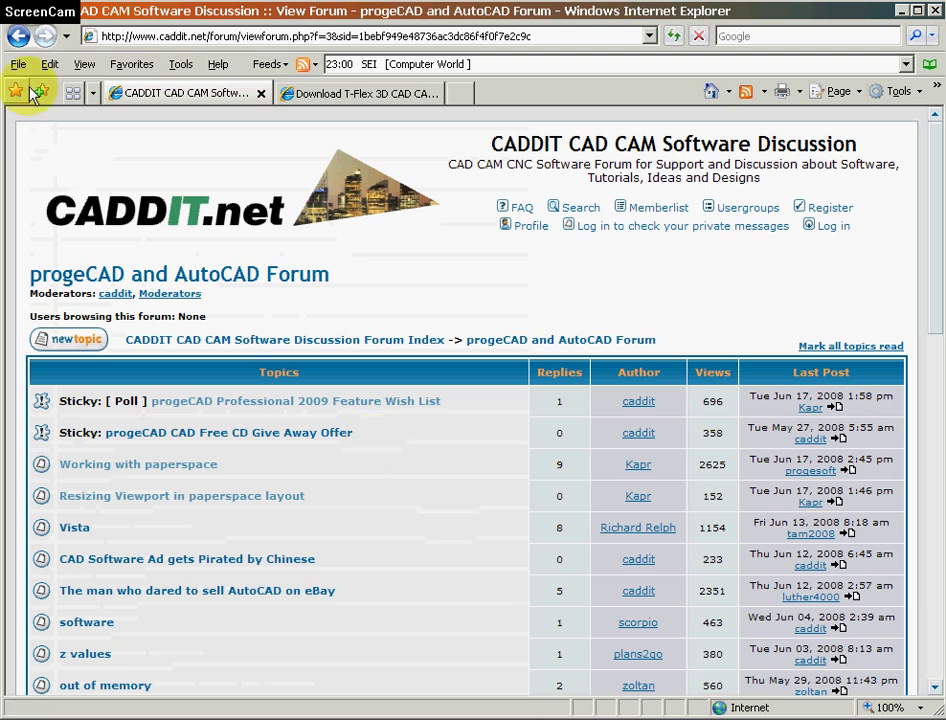
pyautogui.click(20, 38)
pyautogui.click(378, 94)
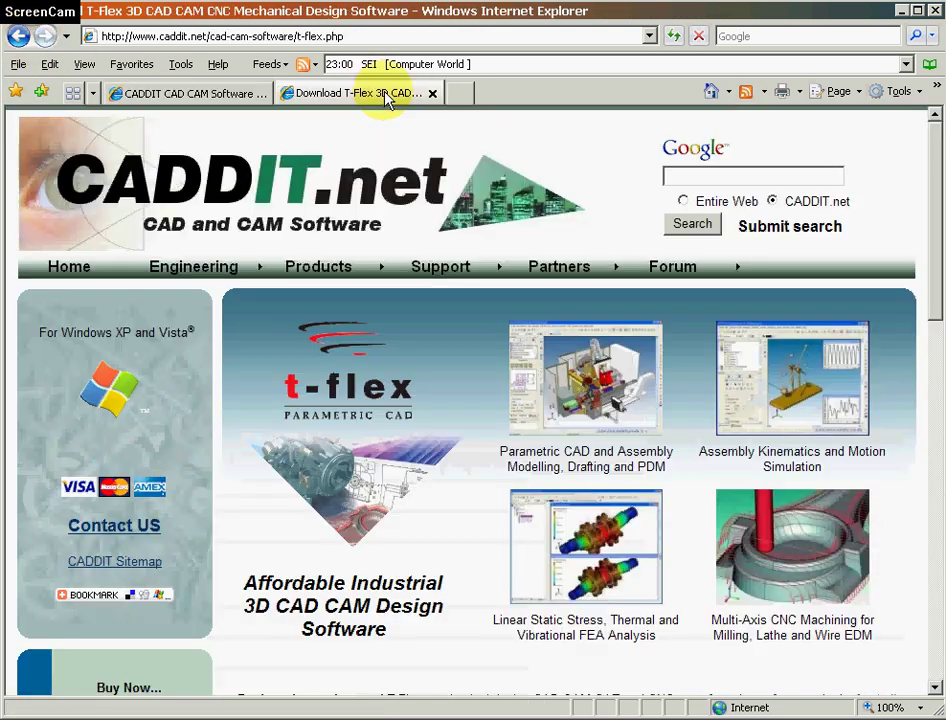
pyautogui.moveTo(328, 278)
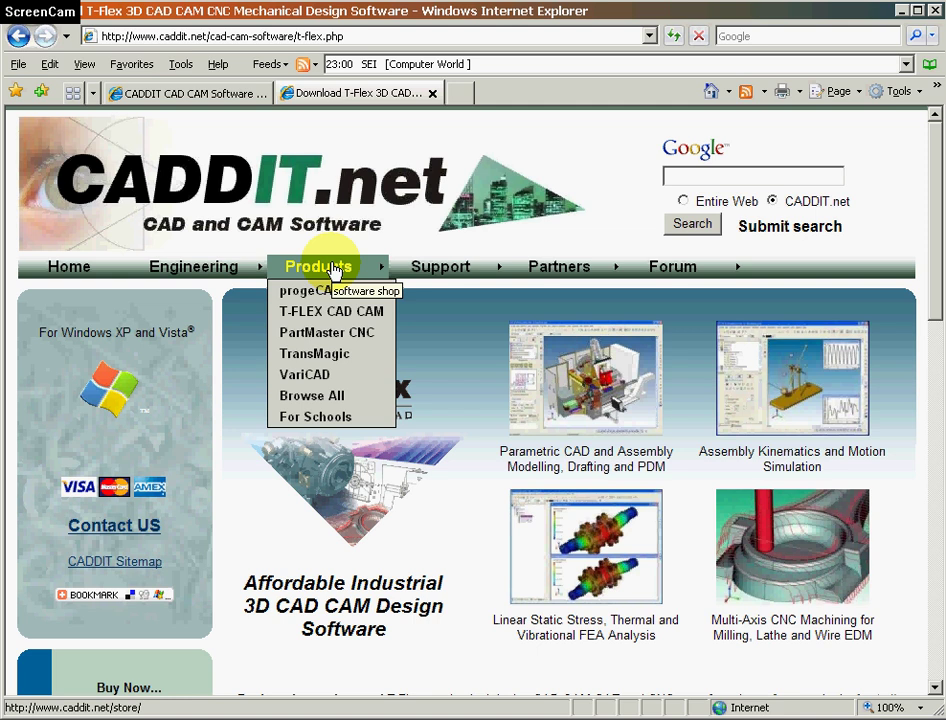
# Step: Open the CADstore's CAD 3D Design category and the T-Flex Mechanical CAD CAM Software page
pyautogui.click(344, 268)
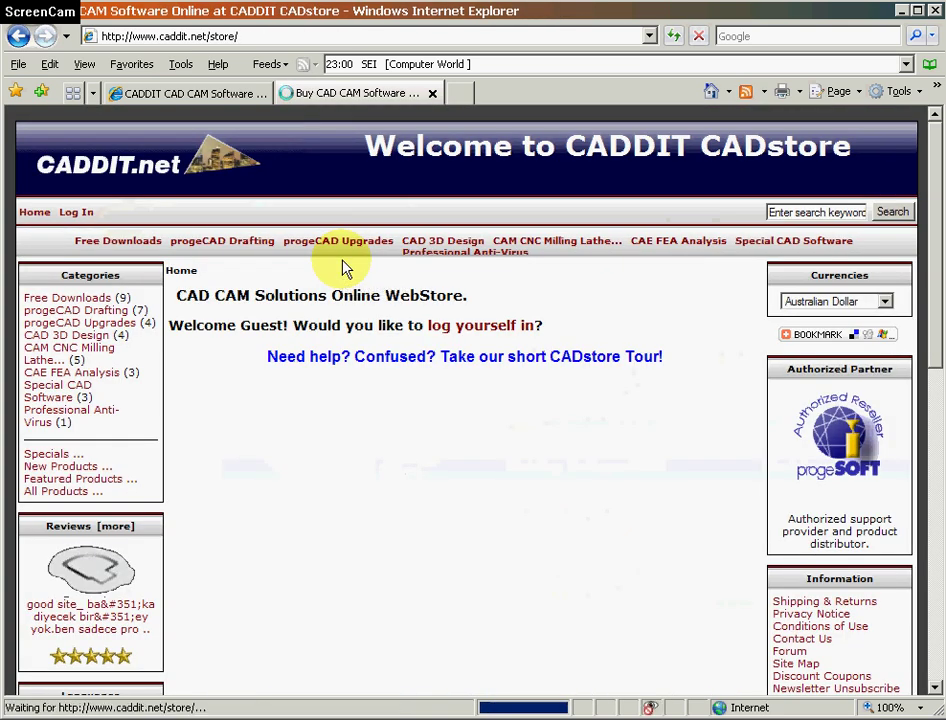
pyautogui.click(77, 355)
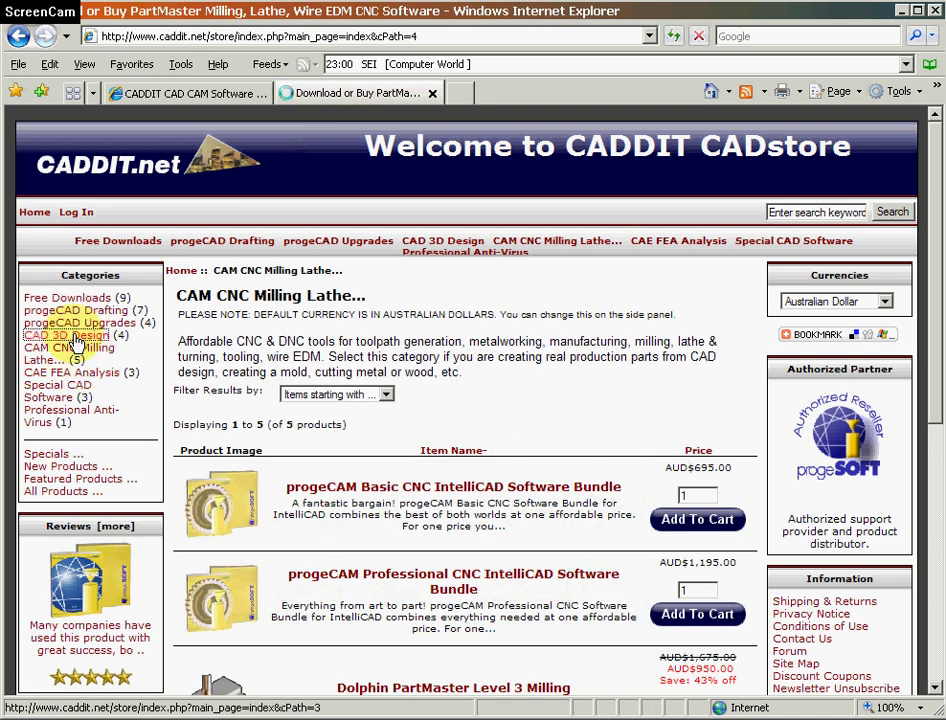
pyautogui.click(77, 340)
pyautogui.scroll(-2, 587, 464)
pyautogui.click(410, 393)
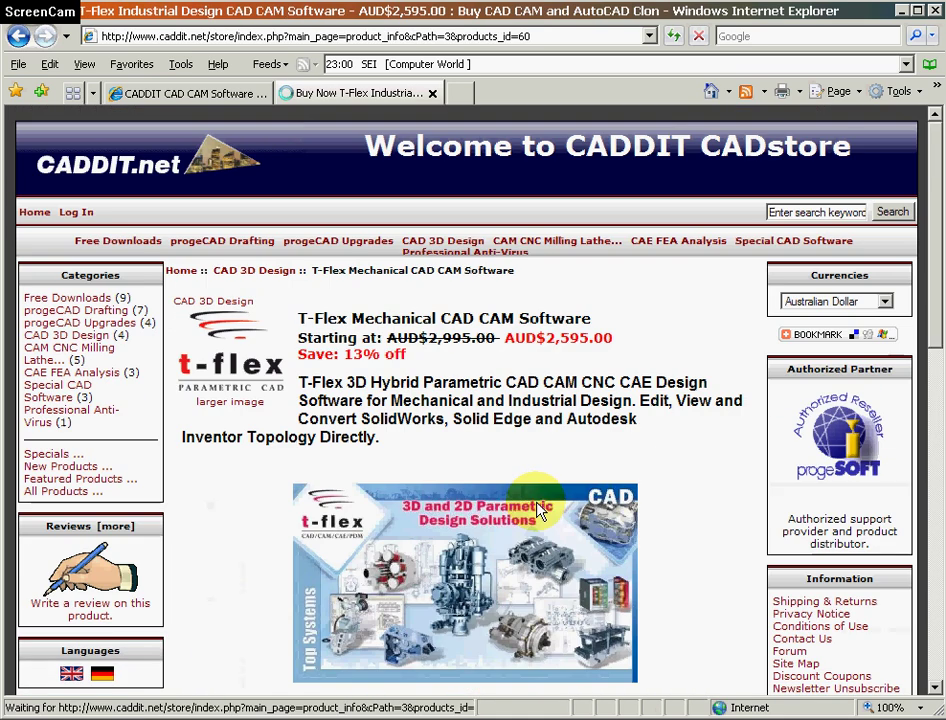
pyautogui.scroll(-5, 712, 484)
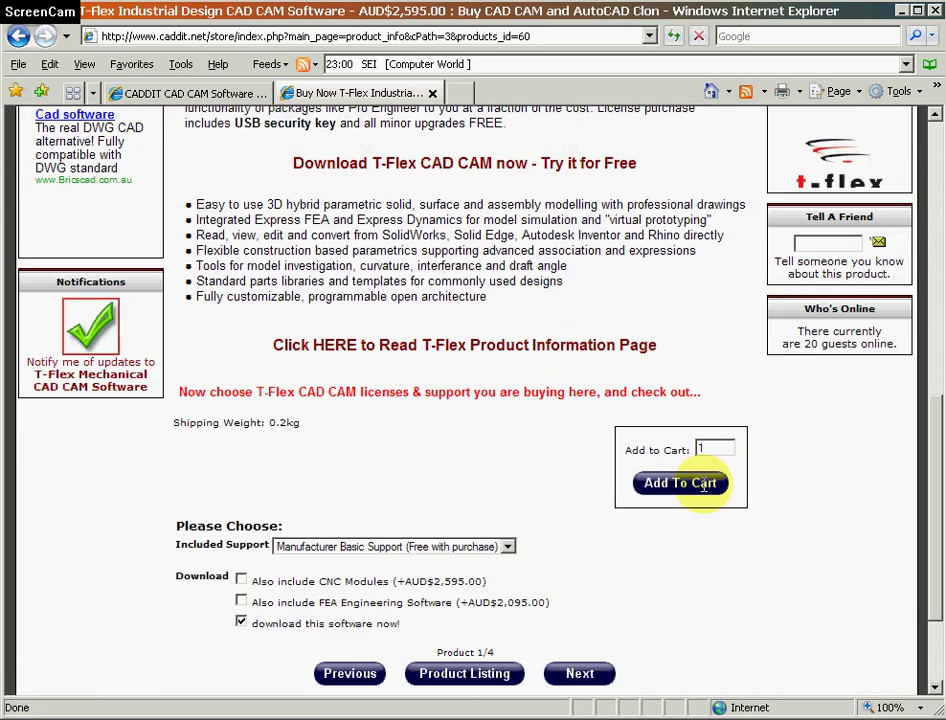